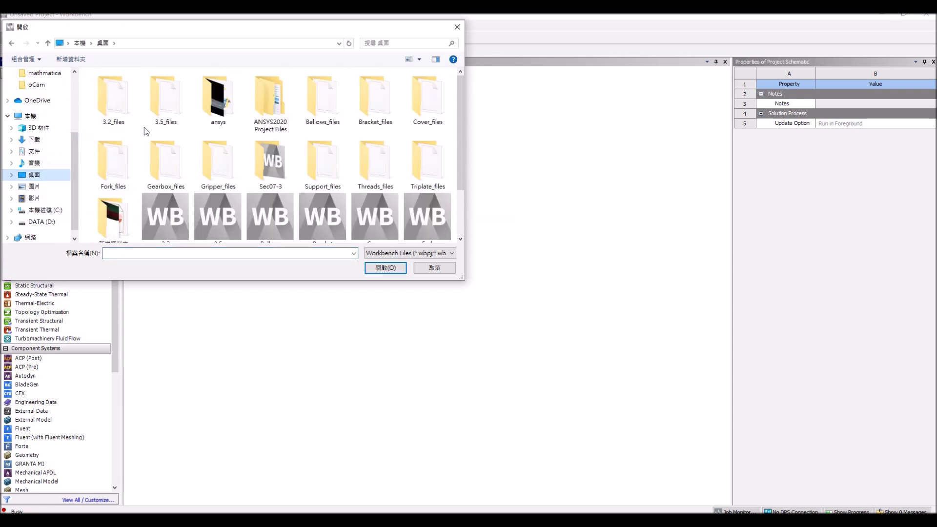
Step: Open the Gripper project file from the desktop folder
scroll(292, 151, down, 1)
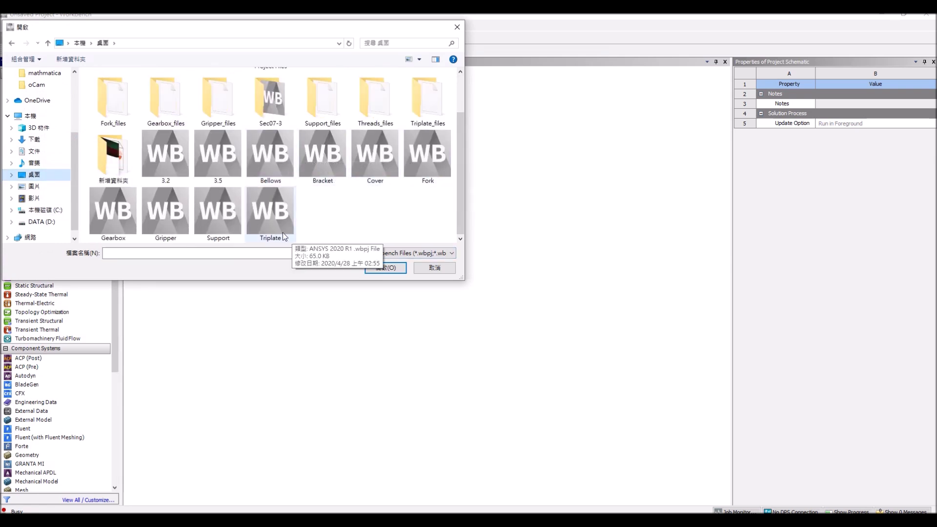
double_click(164, 215)
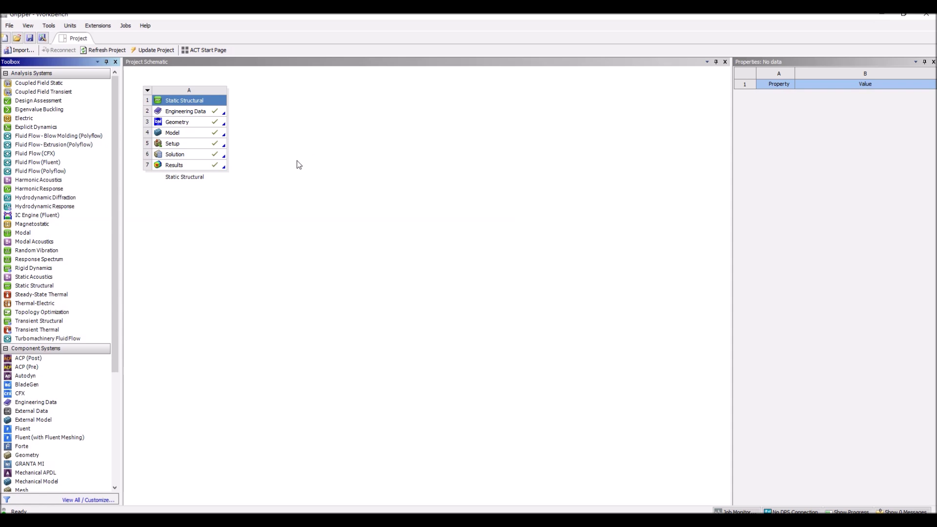
Step: Set the project unit system to Metric (tonne,mm,s,°C,mA,N,mV) and display values in project units
click(70, 27)
click(108, 65)
click(71, 26)
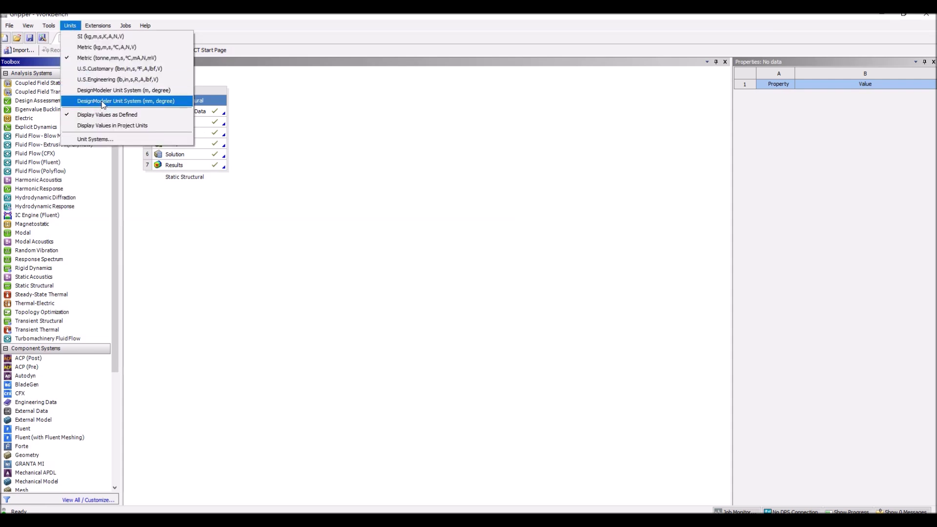
click(113, 127)
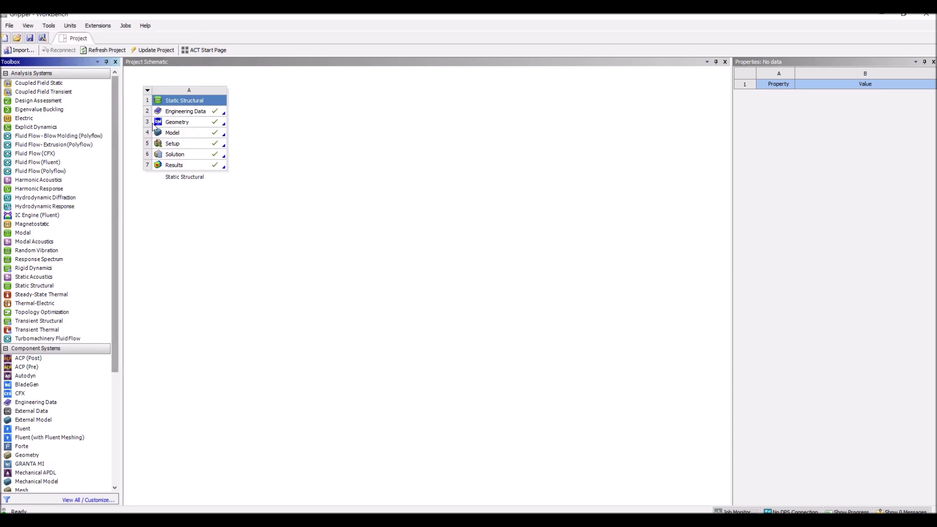
Step: Open the Static Structural geometry in DesignModeler and show Sketch1 of the XYPlane face-on with its plane and dimensions displayed
double_click(214, 123)
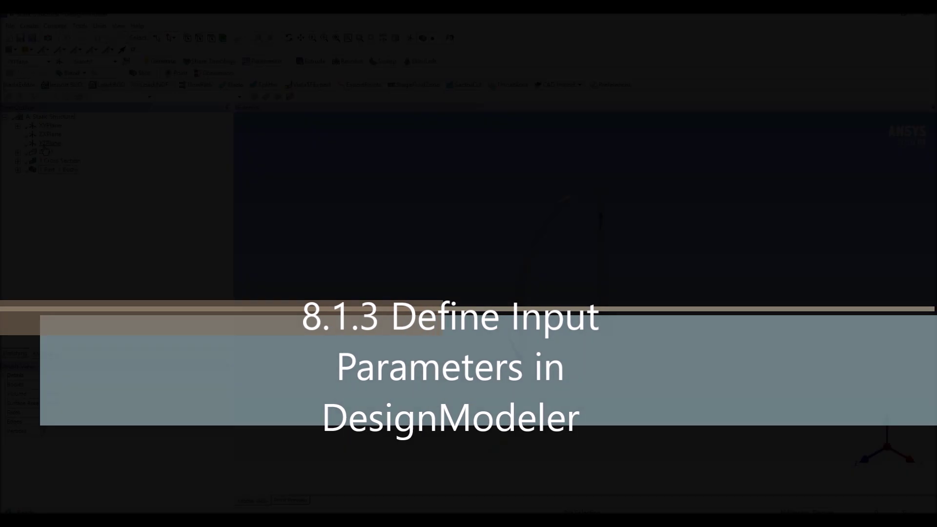
click(73, 133)
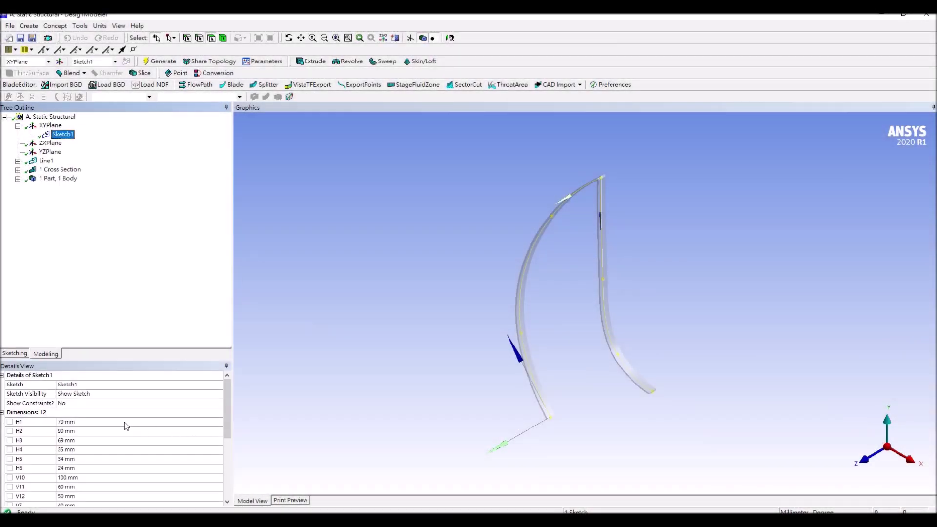
scroll(124, 436, down, 3)
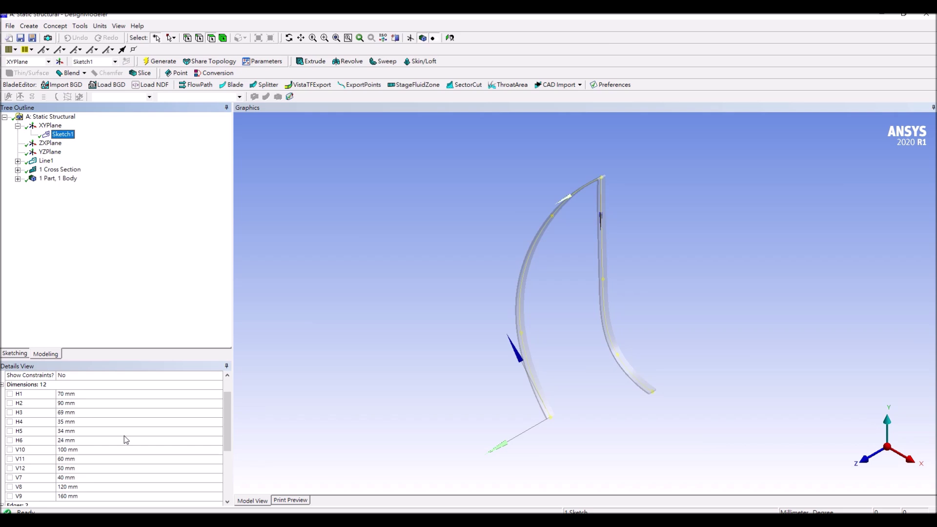
scroll(123, 438, up, 3)
click(91, 402)
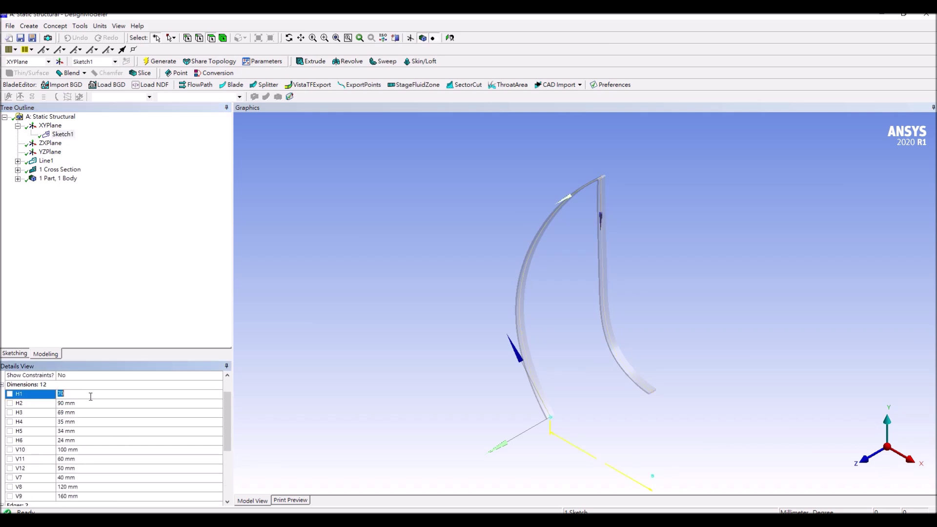
click(450, 39)
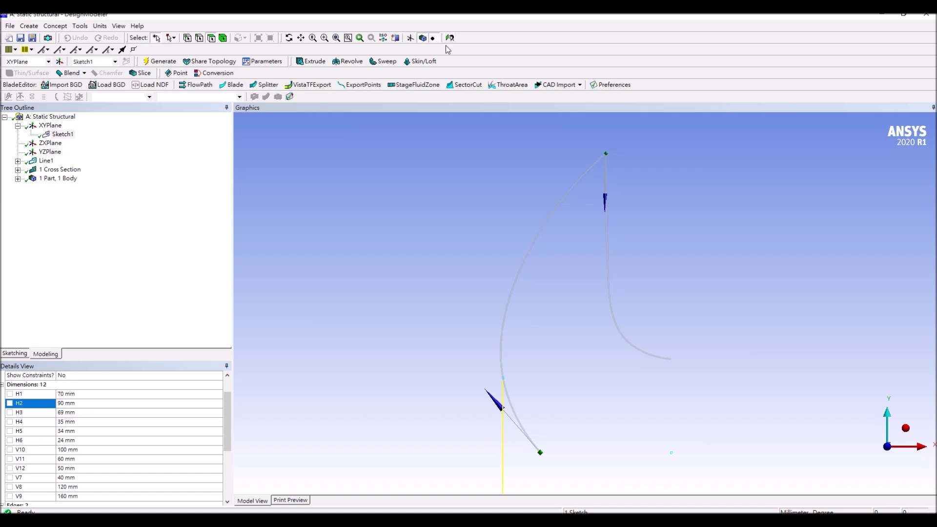
click(411, 38)
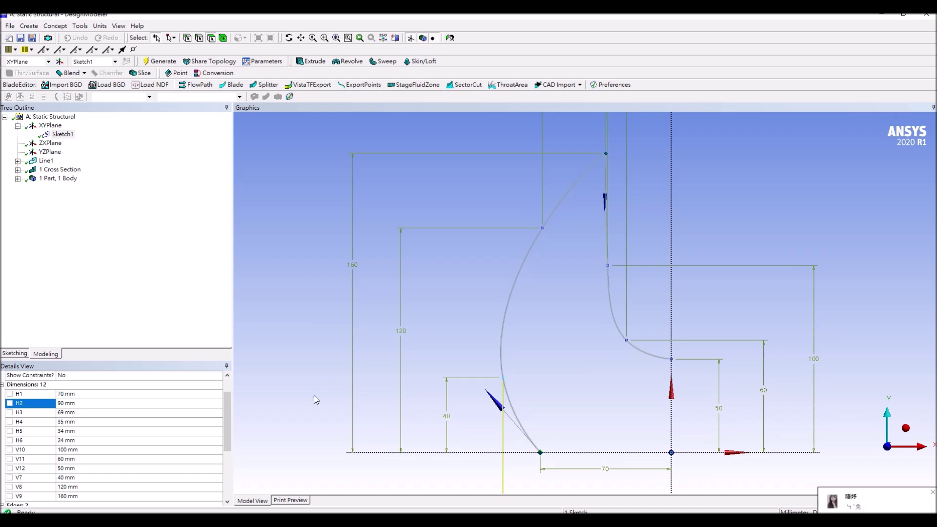
Step: Turn Sketch1's vertical dimensions V7 and V11 into design parameters named Y2 and Y6
click(10, 477)
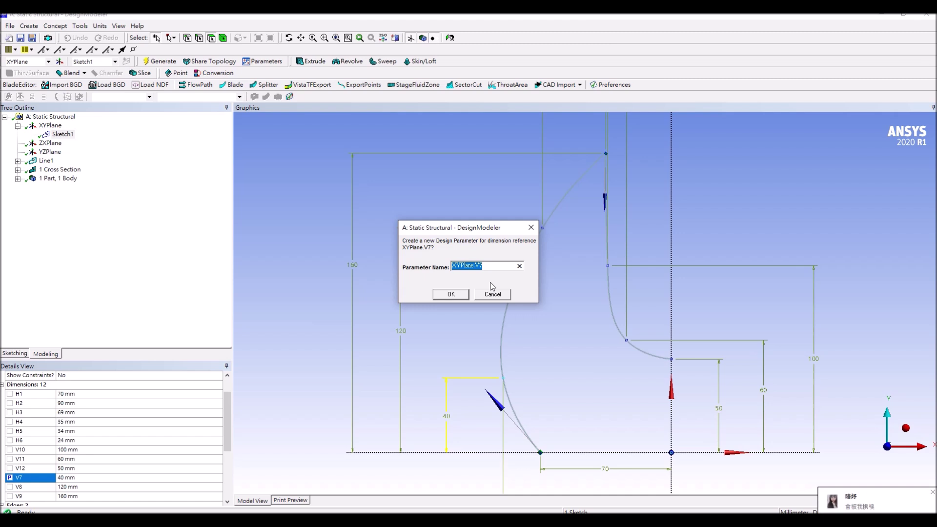
text(Y2)
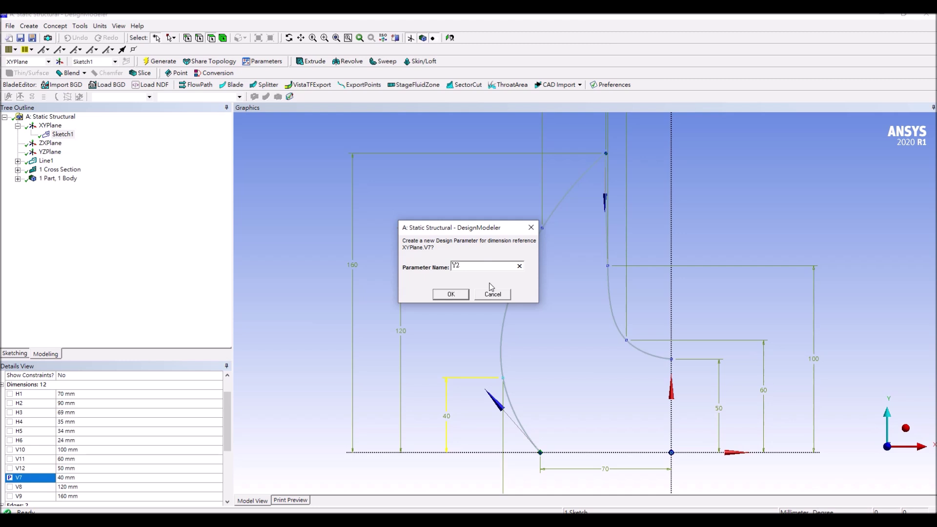
click(451, 295)
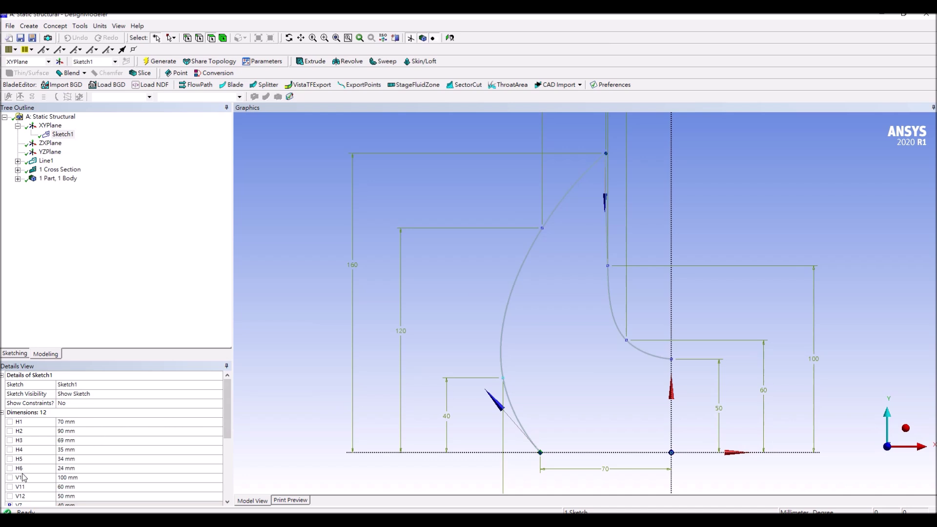
click(10, 487)
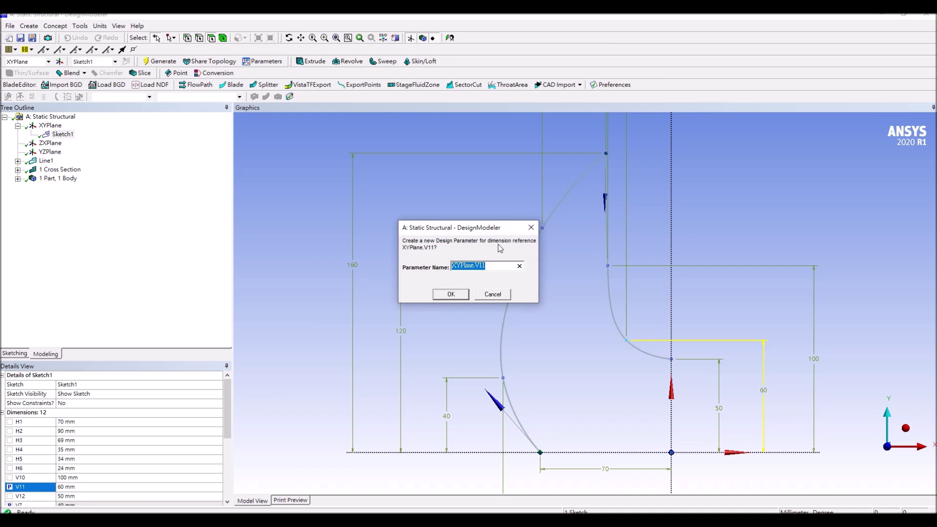
key(Return)
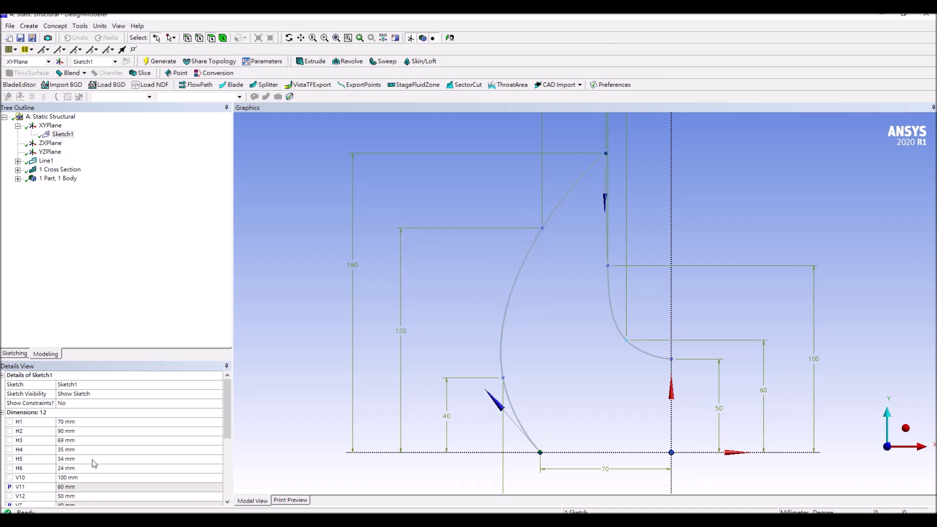
Step: Turn Sketch1's vertical dimension V8 into a design parameter named Y3
scroll(101, 453, down, 1)
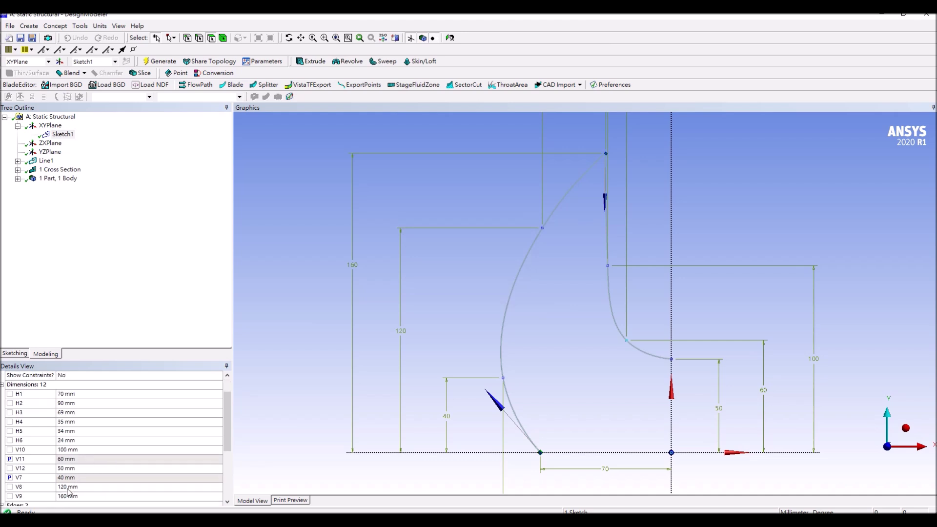
click(12, 488)
click(9, 487)
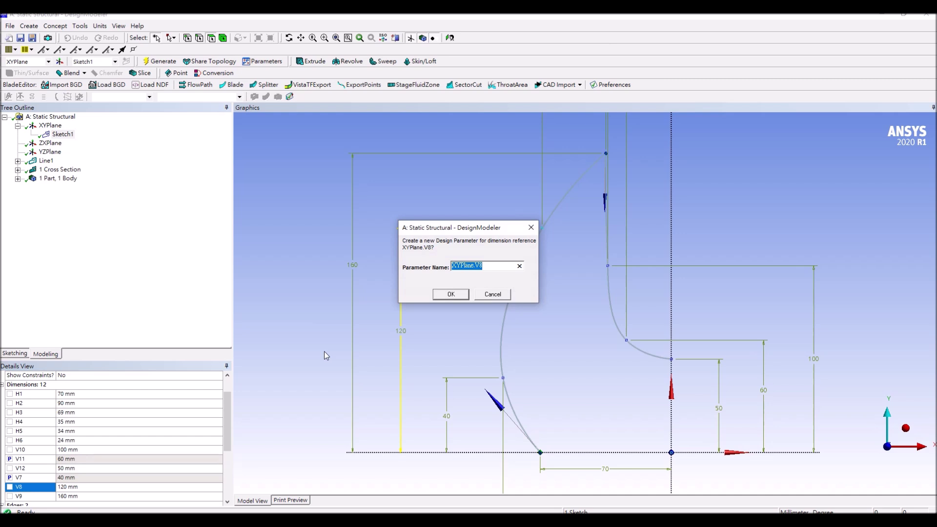
text(Y3)
key(Return)
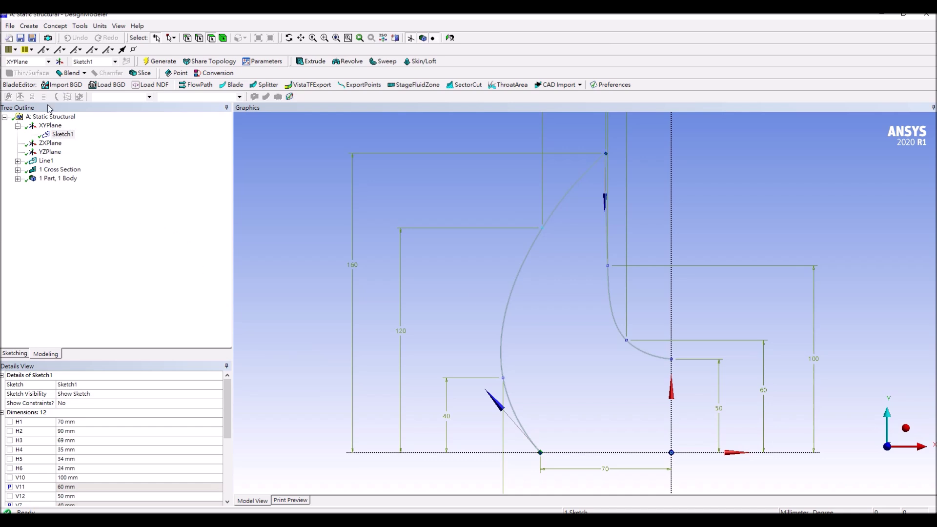
Step: Close DesignModeler and review the input parameters in the project's Parameter Set
click(10, 27)
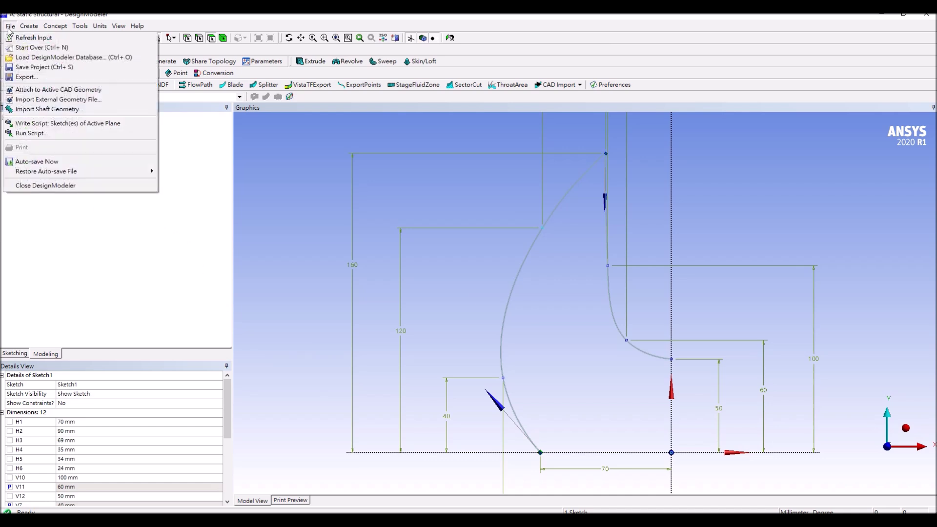
click(60, 186)
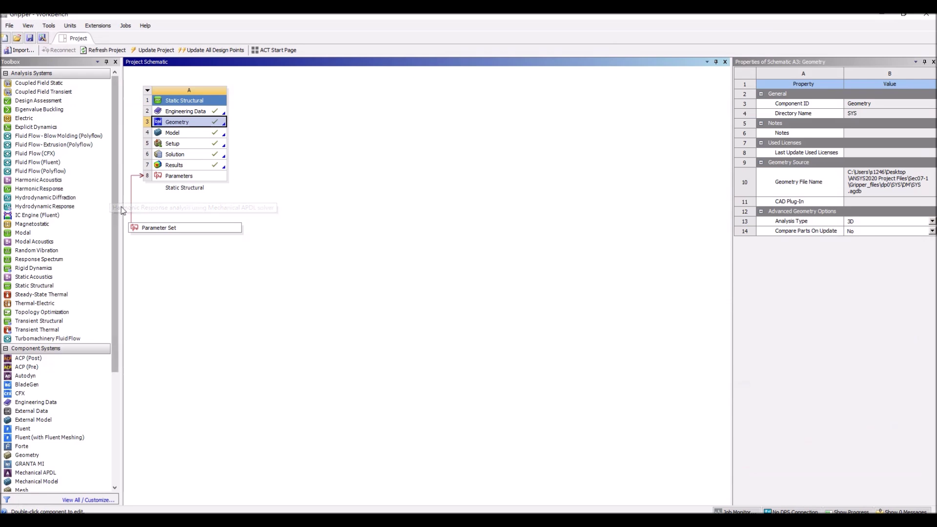
double_click(166, 227)
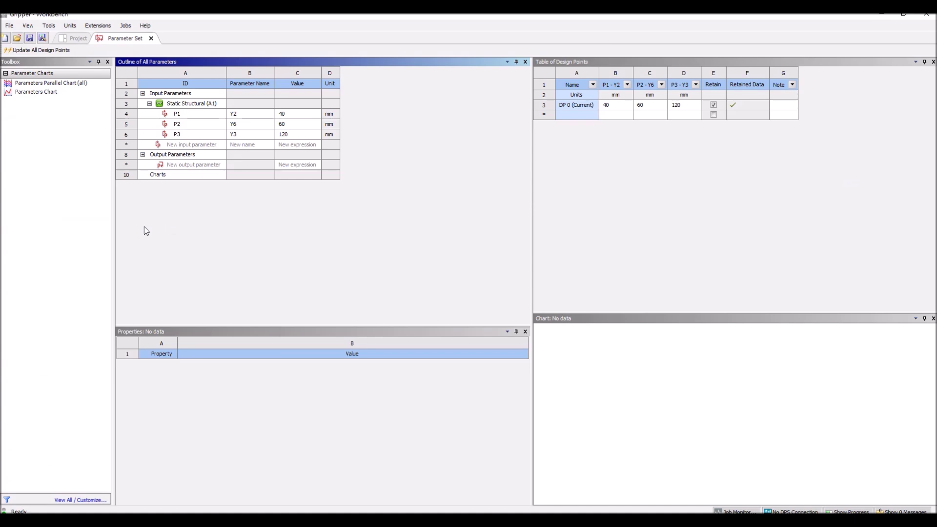
click(151, 38)
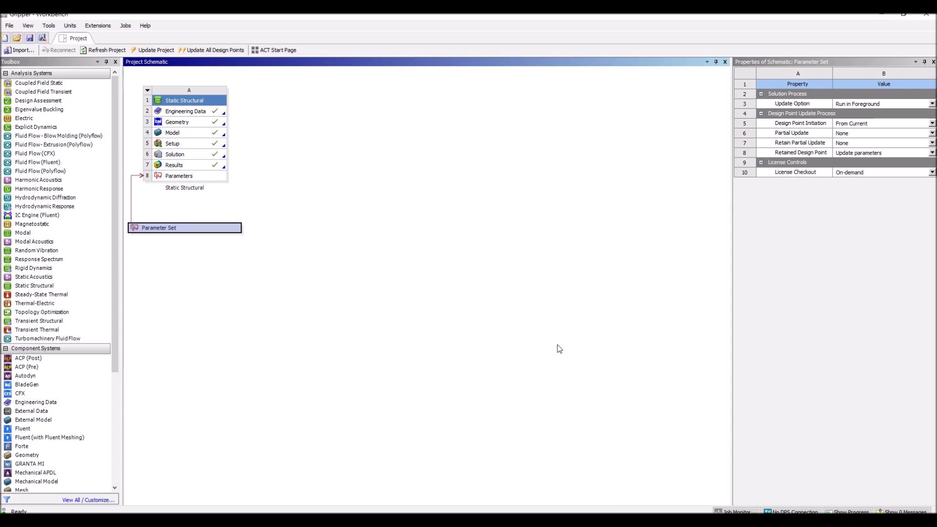
Step: Open the Static Structural model in Mechanical and set its unit system to Metric (mm, kg, N, s, mV, mA)
click(213, 135)
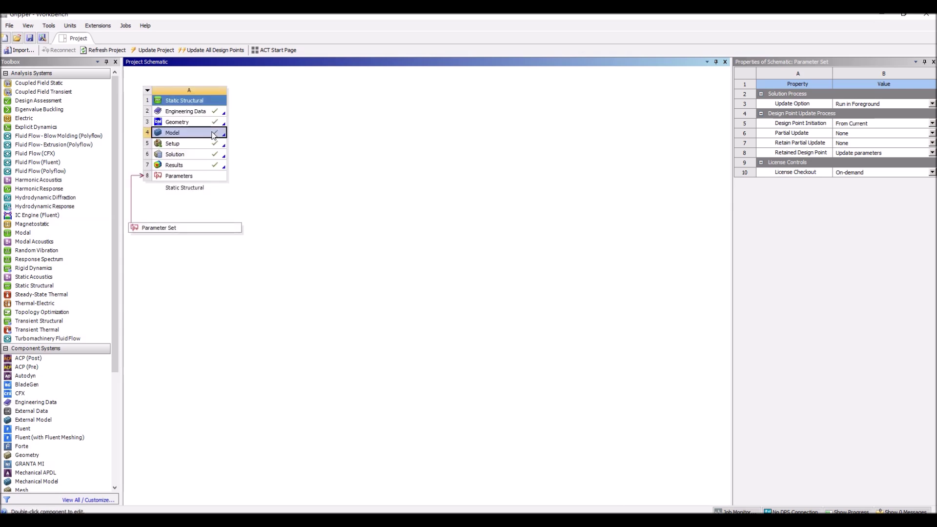
double_click(213, 135)
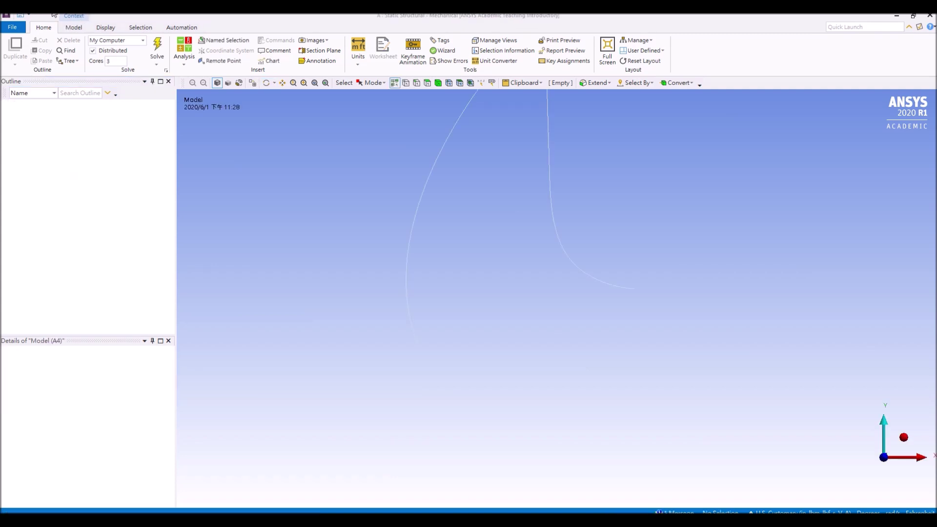
click(355, 66)
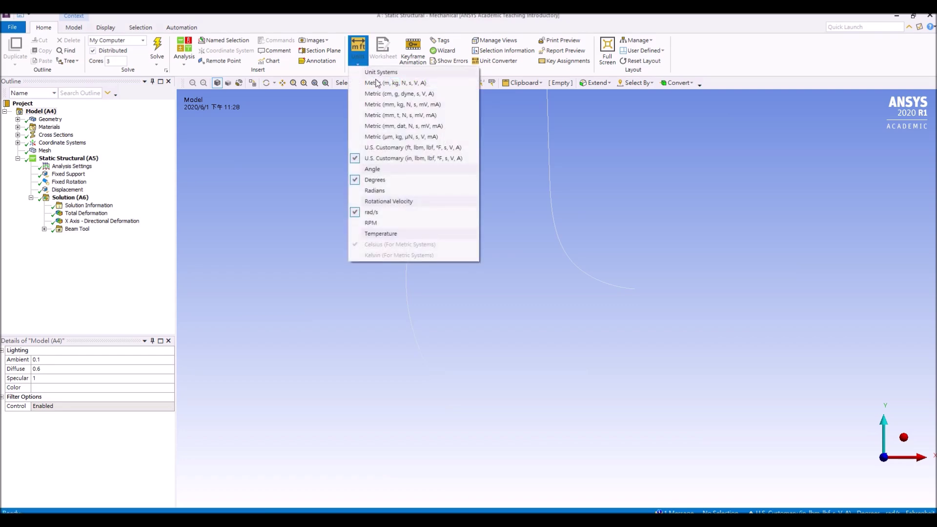
click(412, 106)
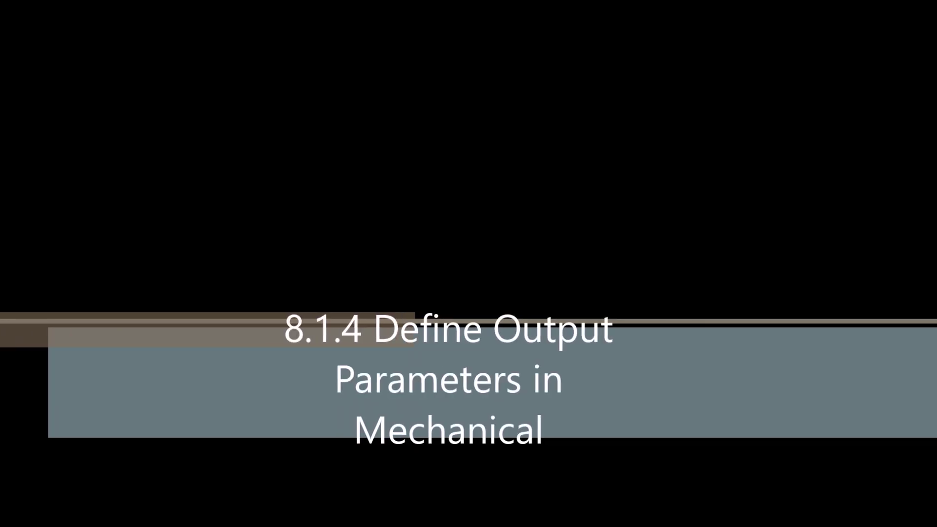
Step: Mark the maximum of the X Axis - Directional Deformation result as an output parameter
click(102, 222)
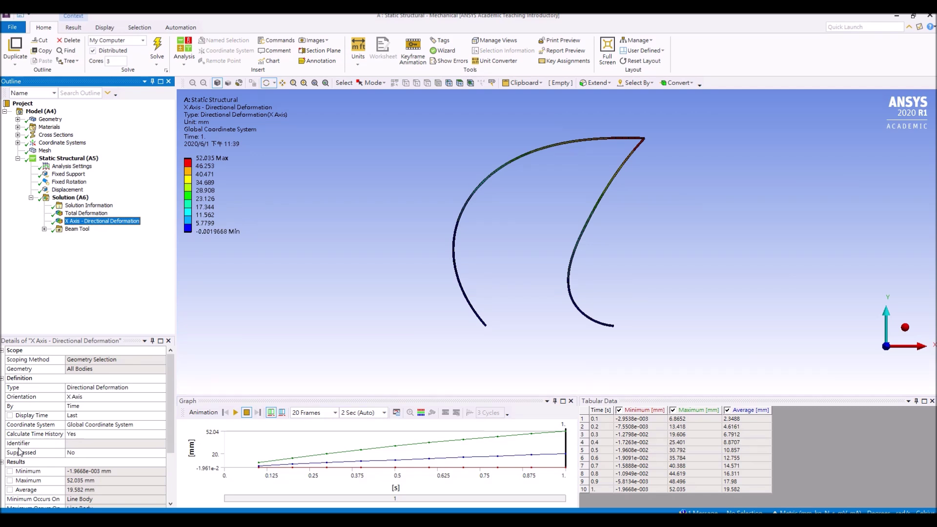
click(10, 481)
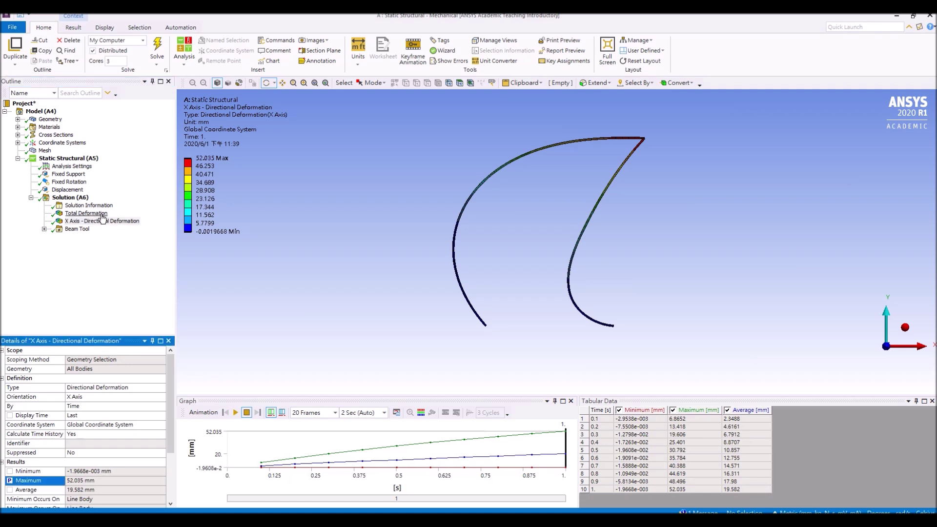
Step: Under Beam Tool, mark the minimum of Minimum Combined Stress and the maximum of Maximum Combined Stress as output parameters
click(43, 229)
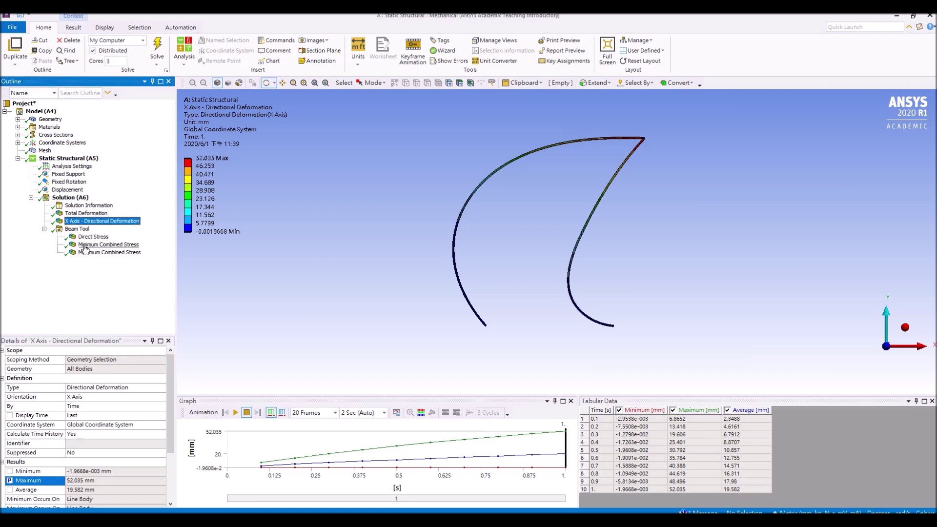
click(85, 245)
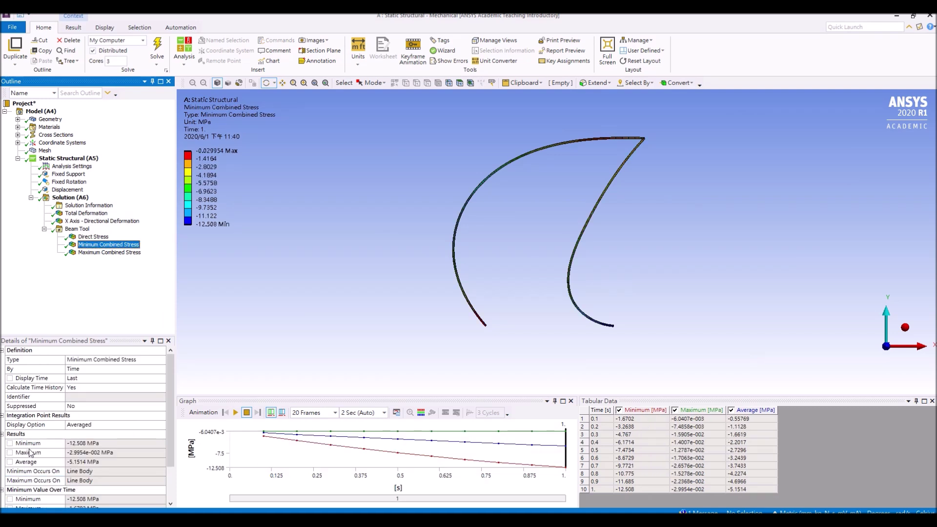
click(9, 444)
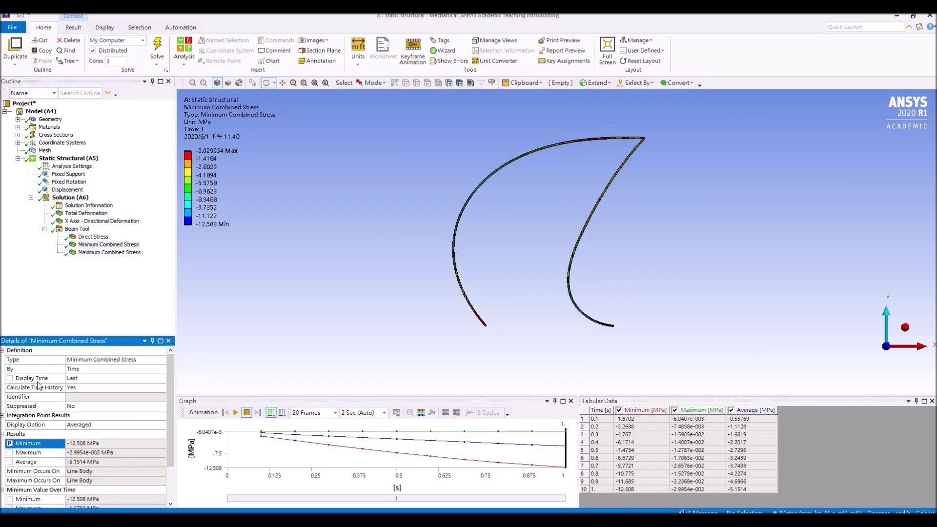
click(90, 254)
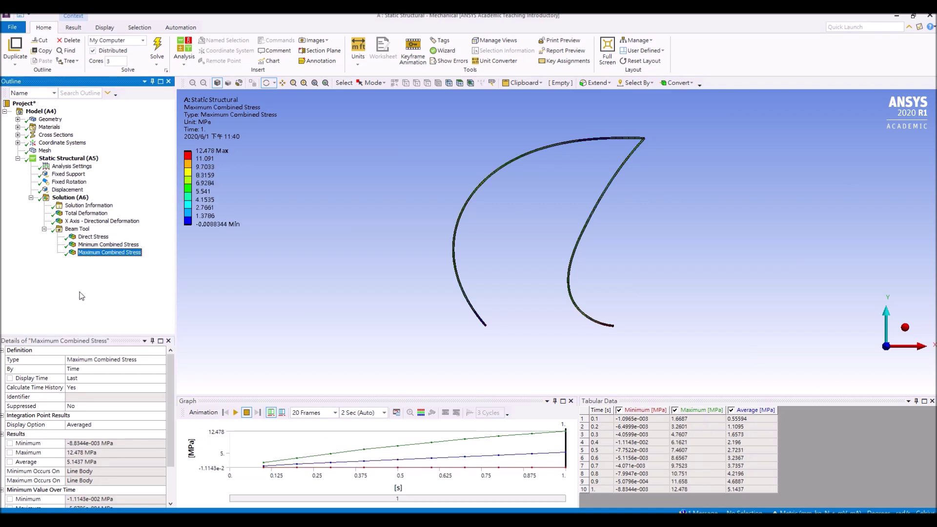
click(9, 453)
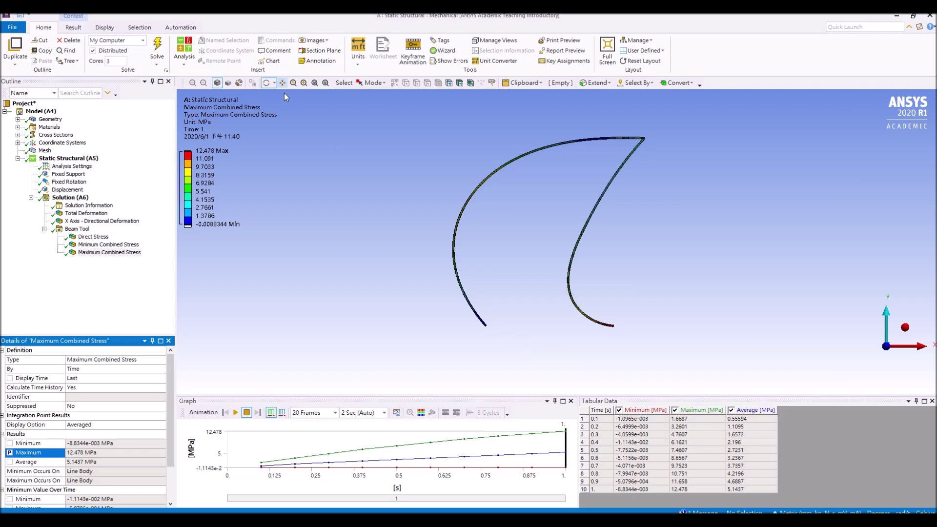
Step: Close Mechanical and open the project's Parameter Set
click(13, 28)
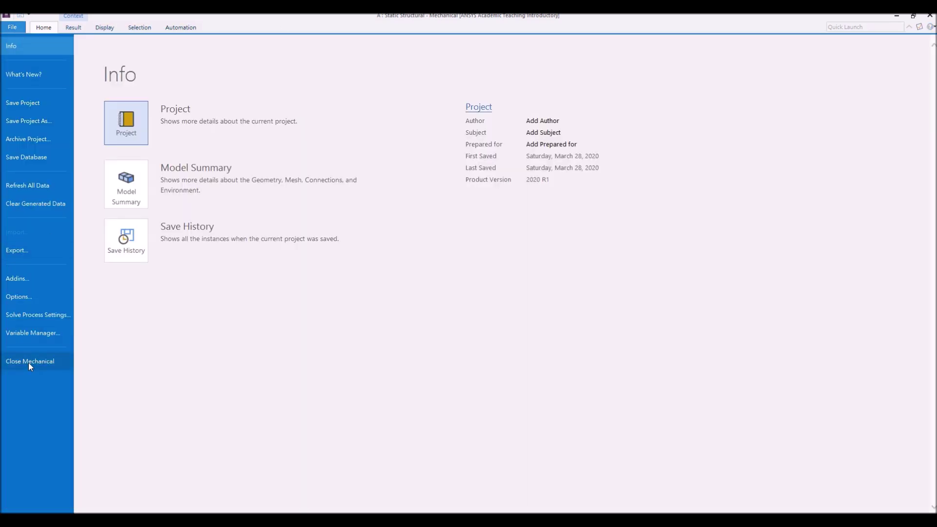
click(28, 361)
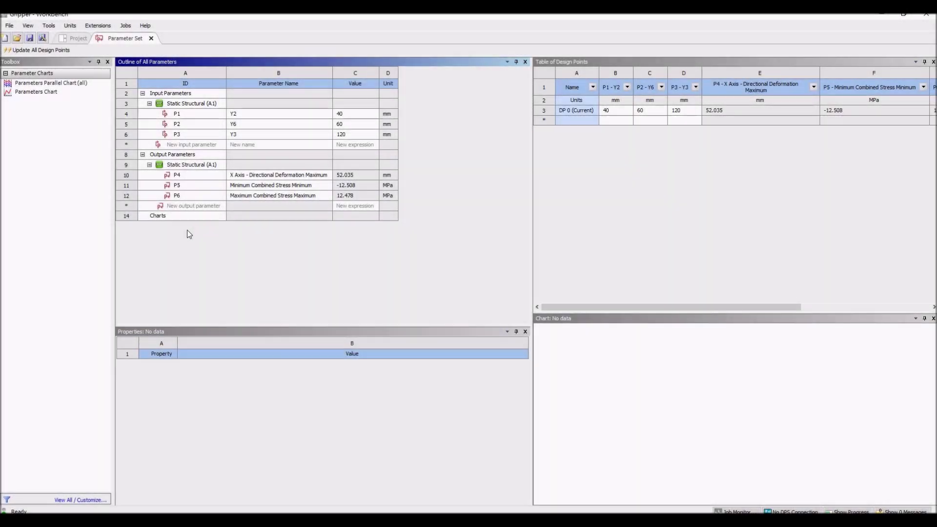
click(28, 26)
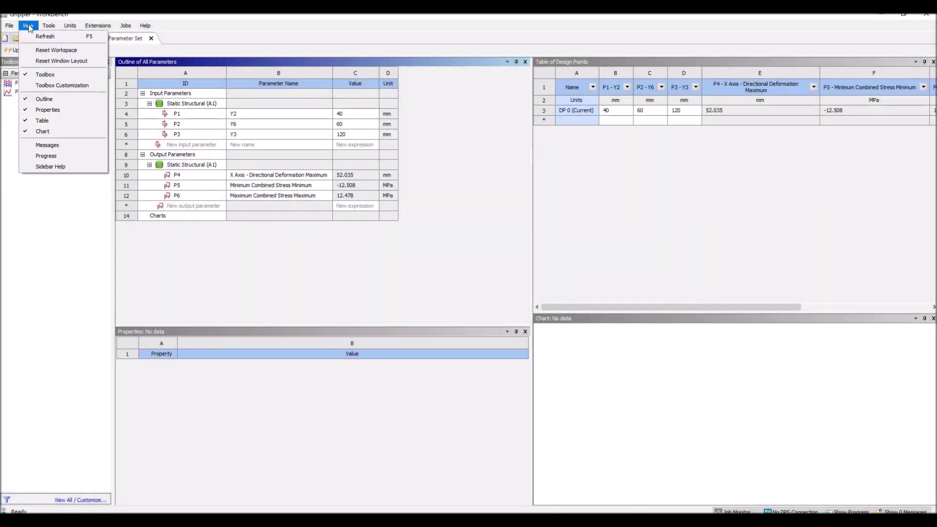
click(57, 51)
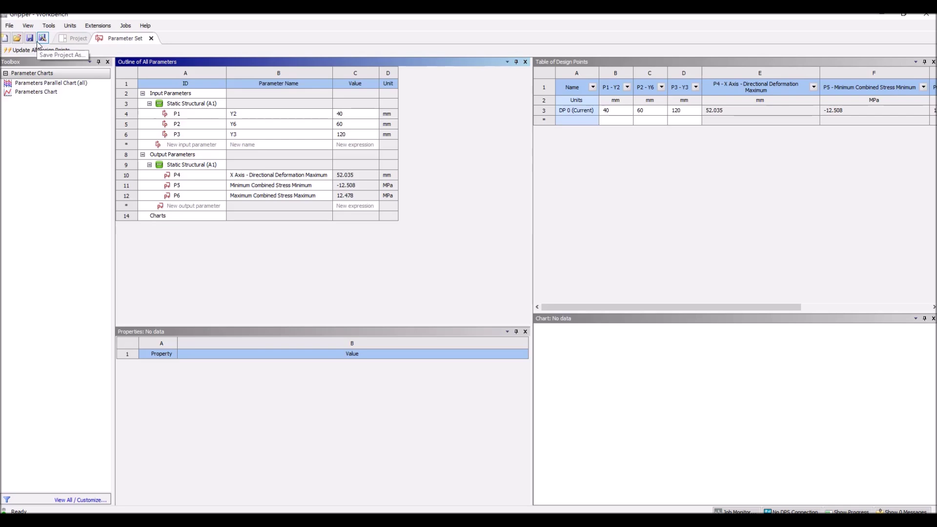
click(28, 25)
click(31, 26)
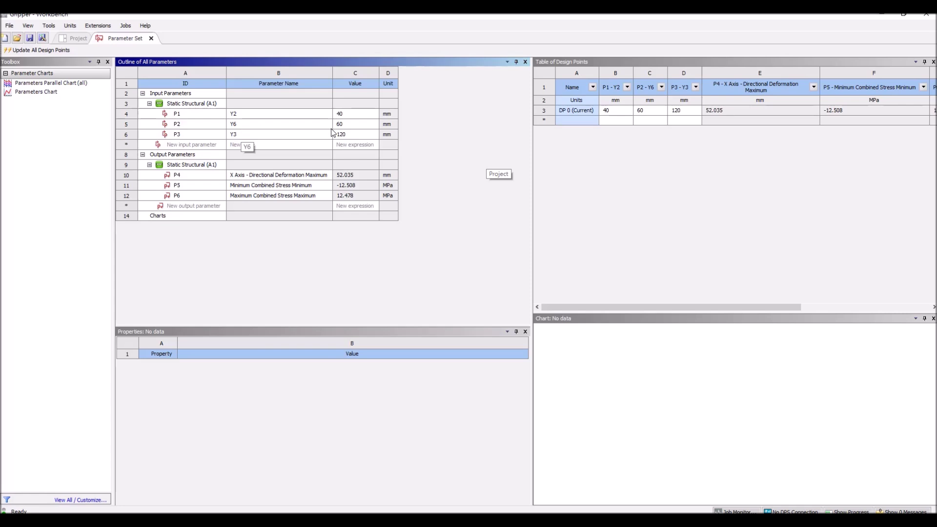
Step: Add three new design points with P1 - Y2 values of 45, 47 and 35 mm
click(617, 120)
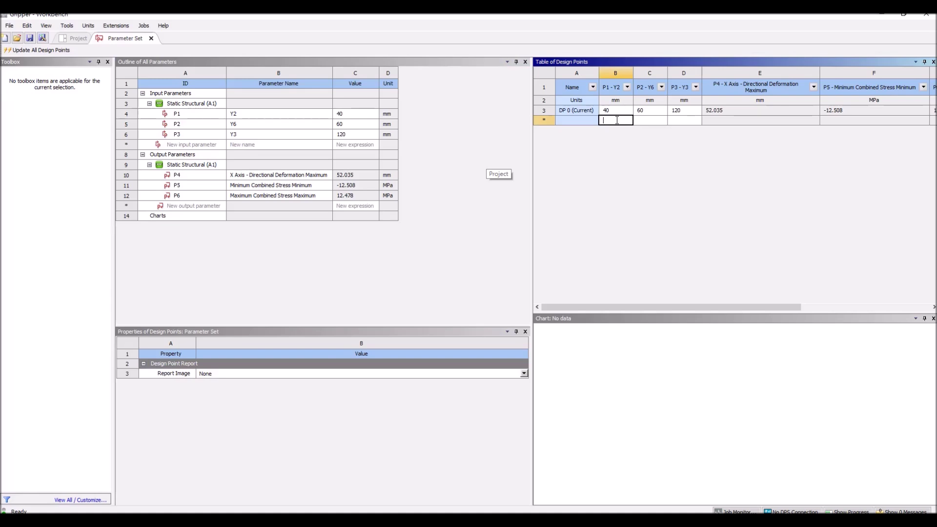
text(45)
key(Return)
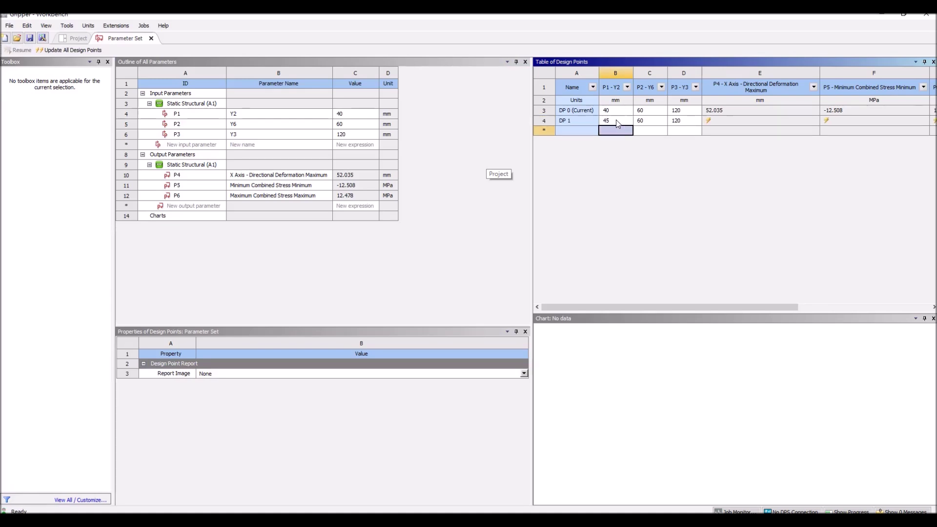
text(47)
key(Return)
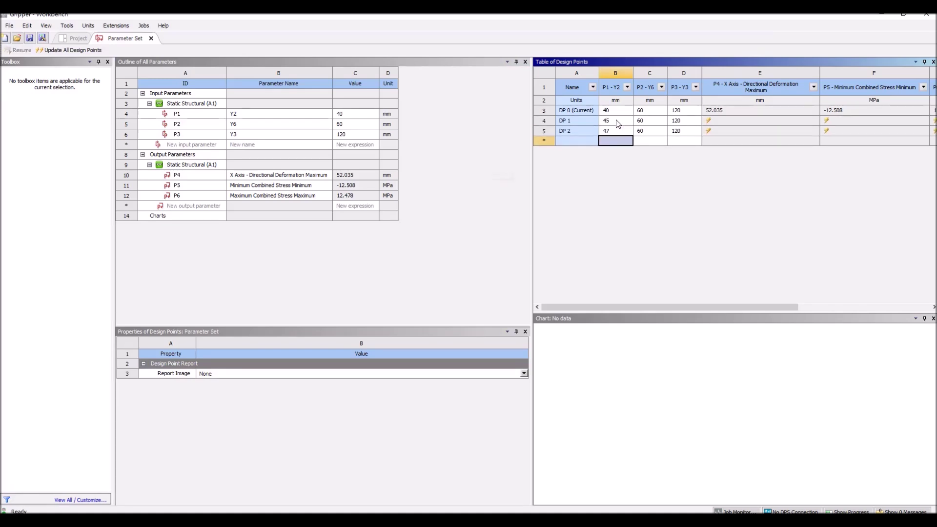
text(35)
key(Return)
Step: For design point DP 1, set P2 - Y6 to 110 mm and P3 - Y3 to 57 mm
click(662, 127)
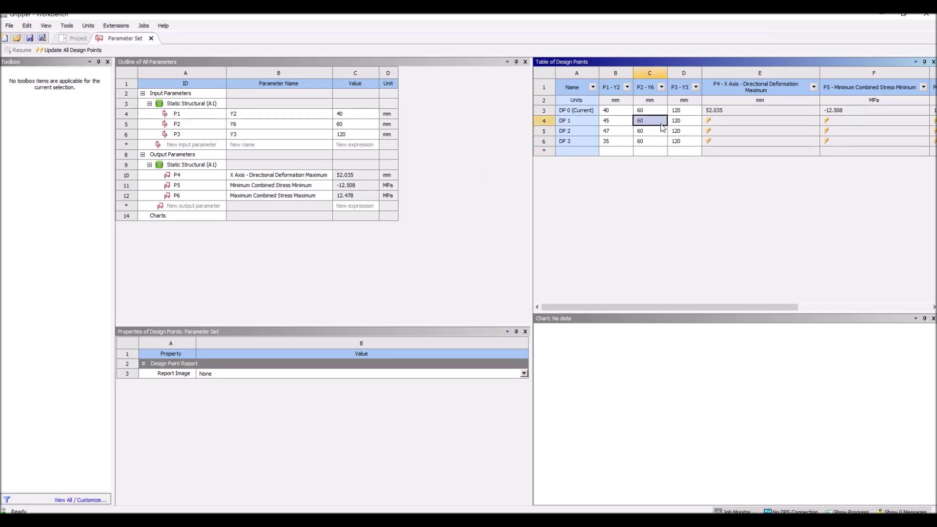
text(110)
click(677, 122)
text(50)
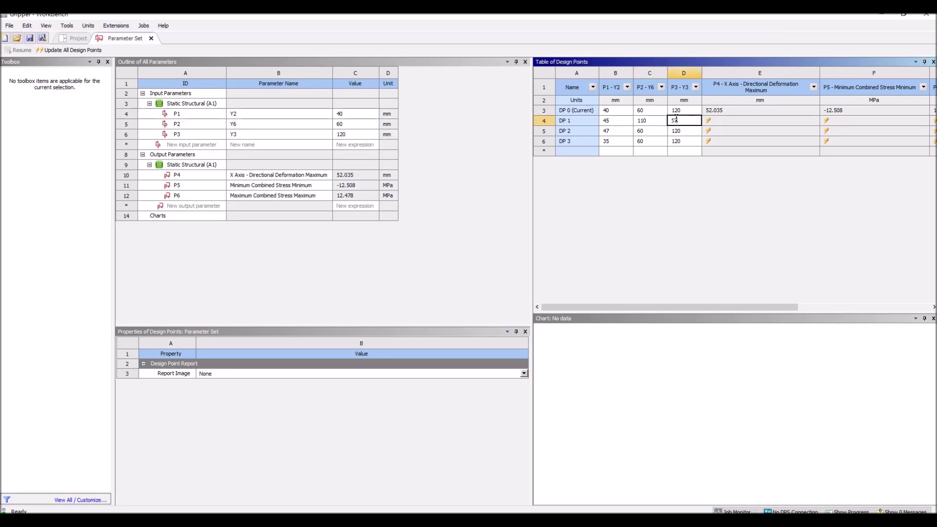
key(Return)
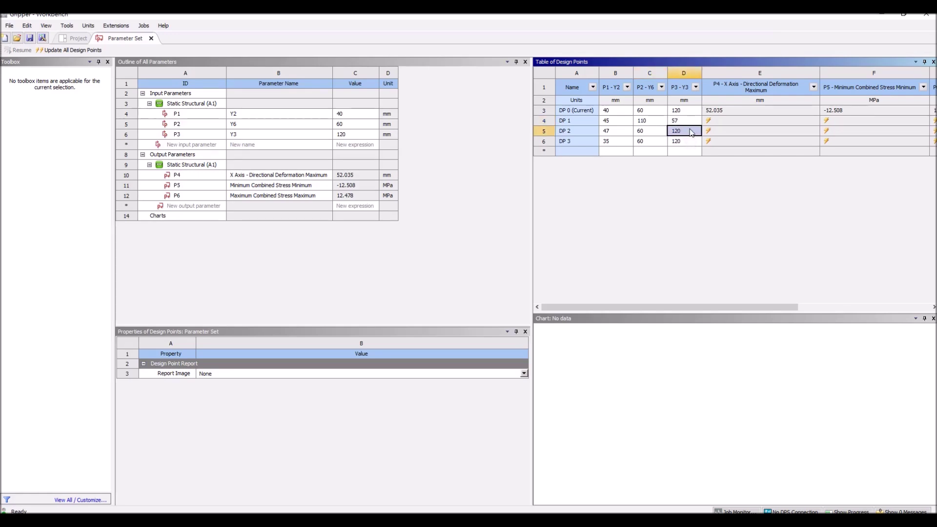
Step: For design point DP 2, set P3 - Y3 to 62 mm and P2 - Y6 to 125 mm
text(62)
key(Left)
text(125)
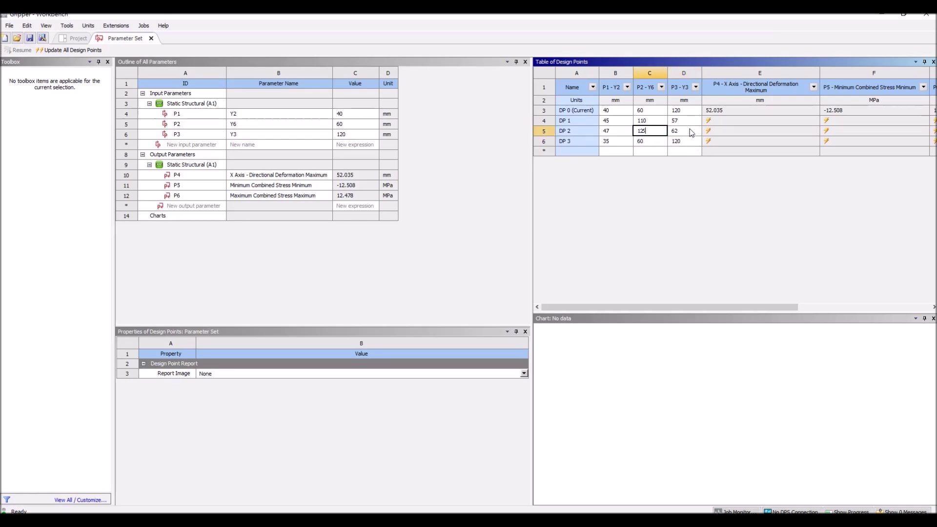
key(Return)
Step: For design point DP 3, set P2 - Y6 to 105 mm and P3 - Y3 to 60 mm
text(105)
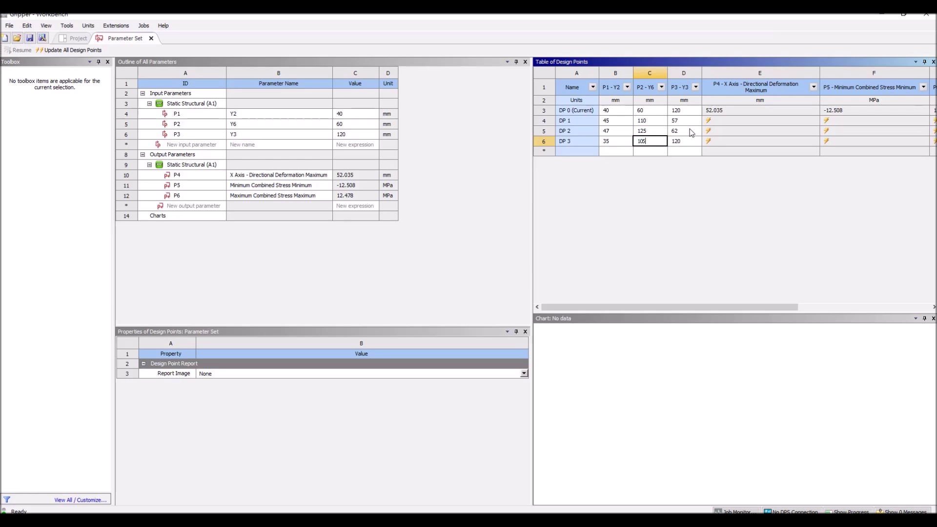
key(Return)
key(Right)
key(Up)
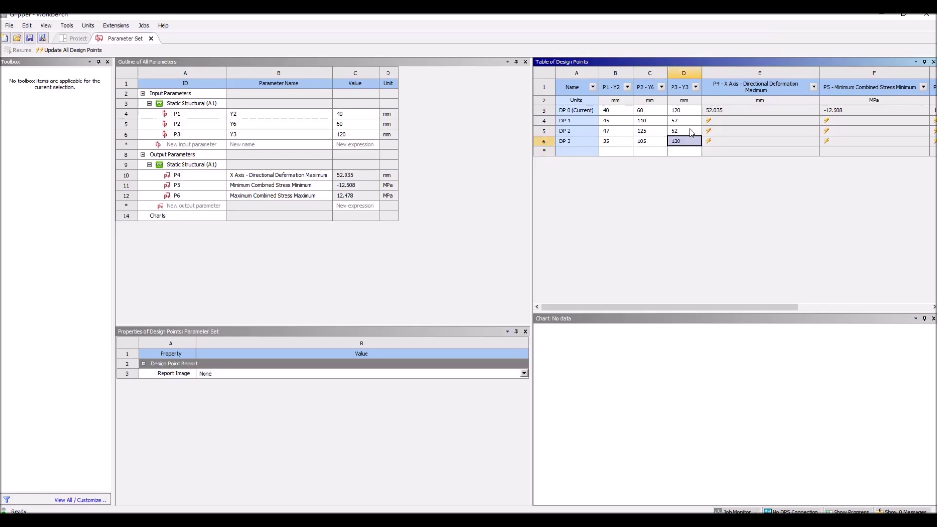
text(60)
key(Return)
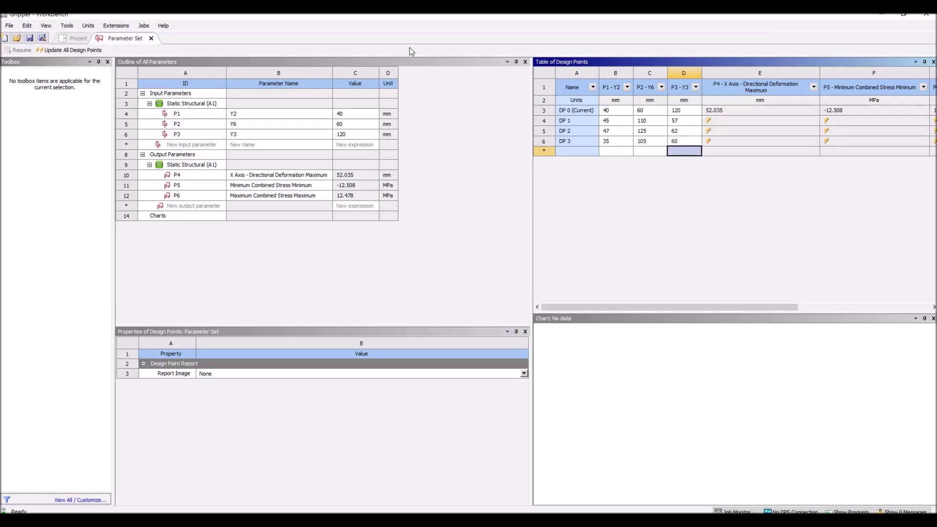
Step: Update all design points in the parameter set
click(163, 25)
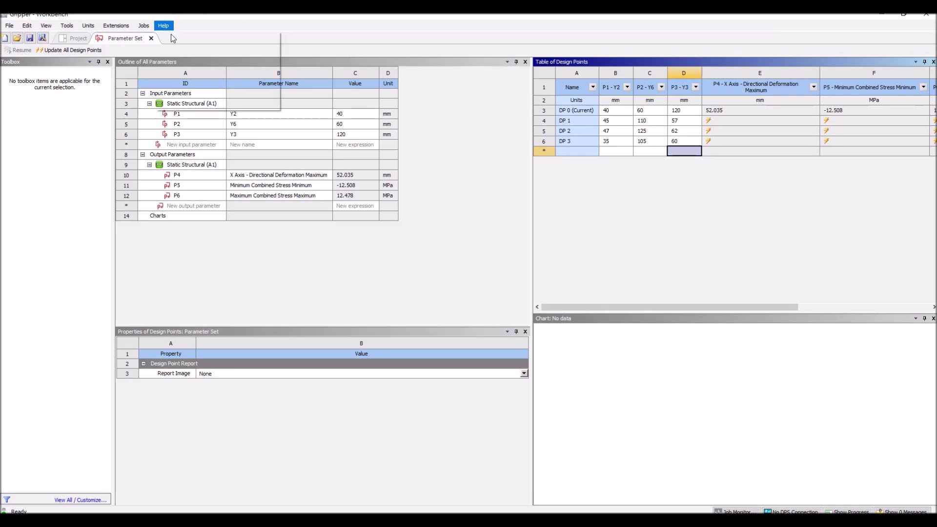
mouse_move(144, 25)
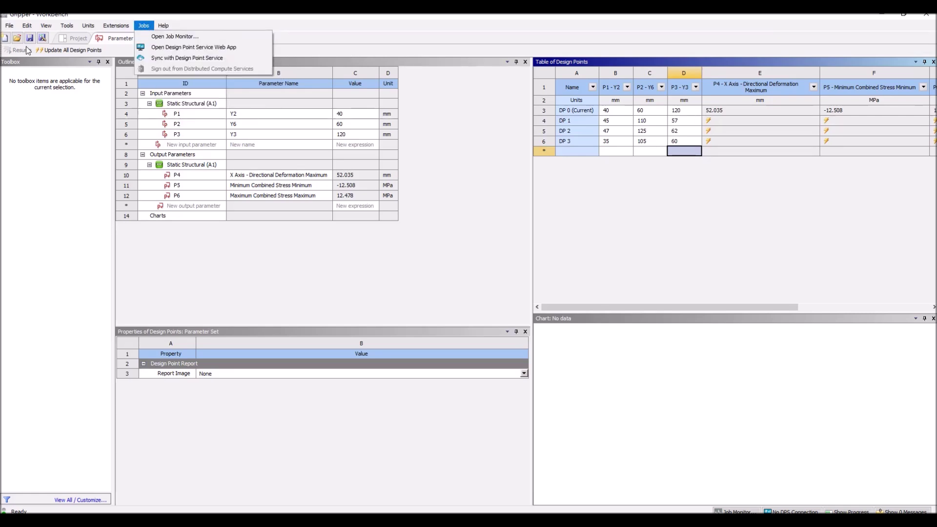
click(90, 51)
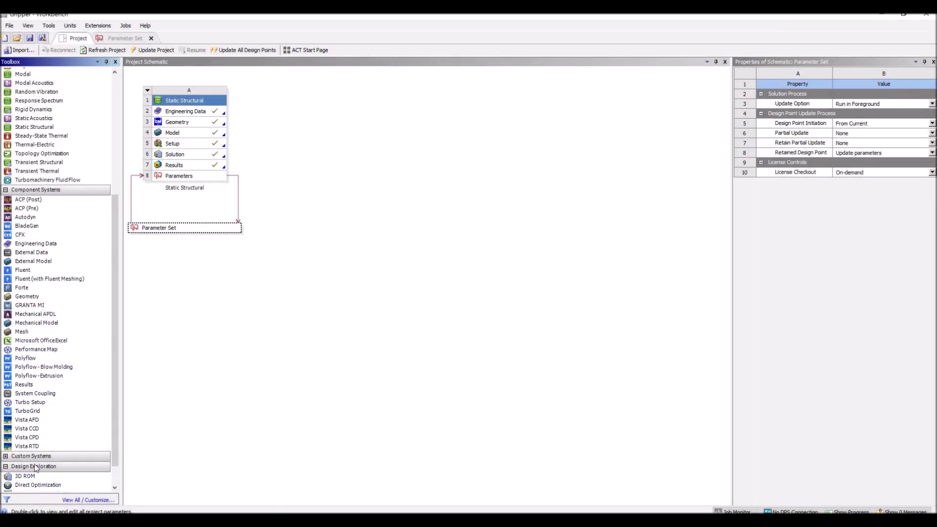
Step: Add a Direct Optimization system to the project schematic, linked to the Parameter Set
scroll(46, 471, down, 2)
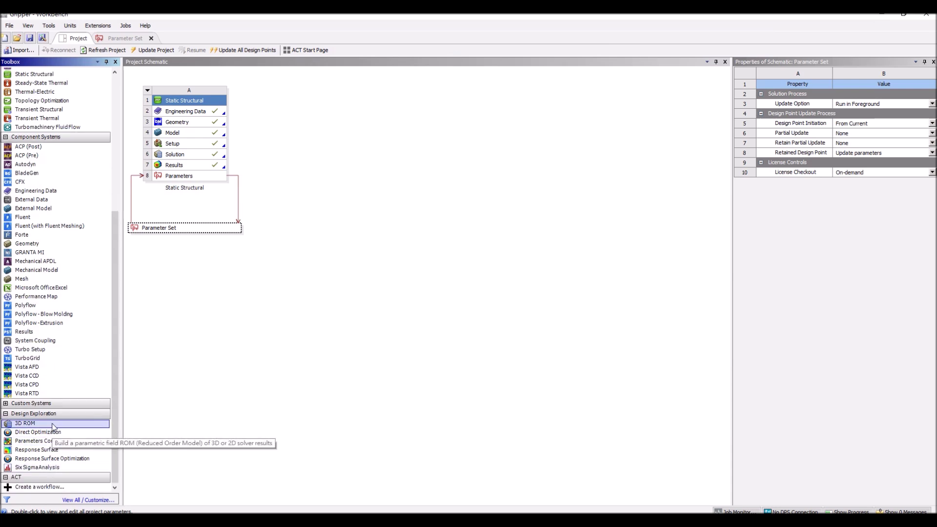
double_click(56, 432)
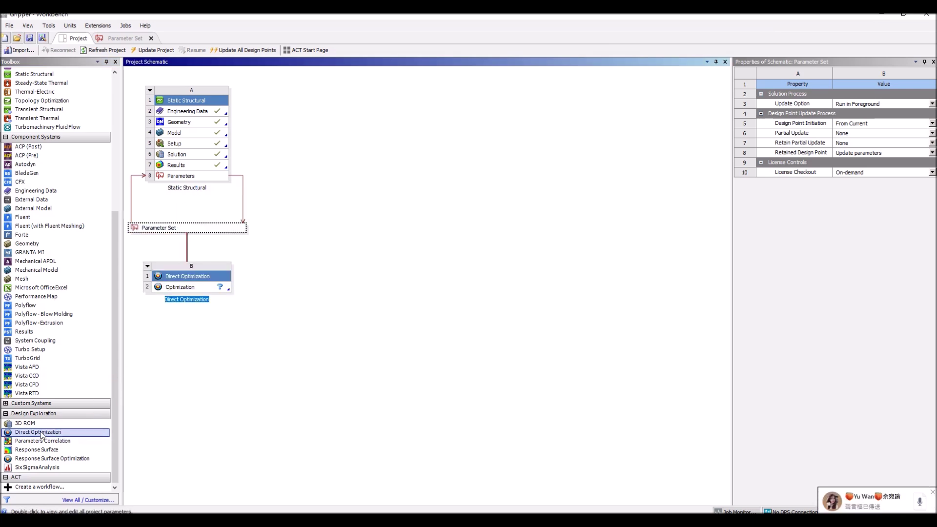
drag(41, 434, 173, 229)
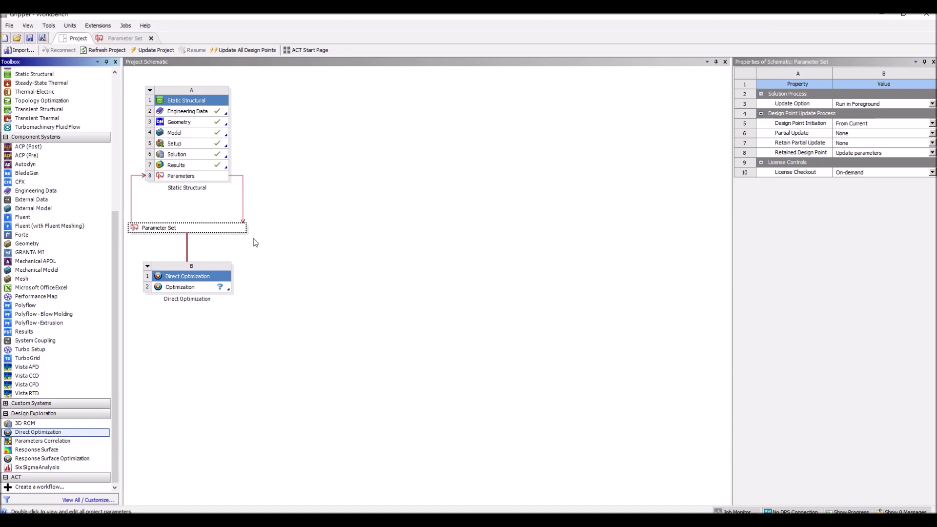
Step: Open the Optimization cell and add output parameters P4, P5 and P6 to the objectives and constraints table
double_click(190, 286)
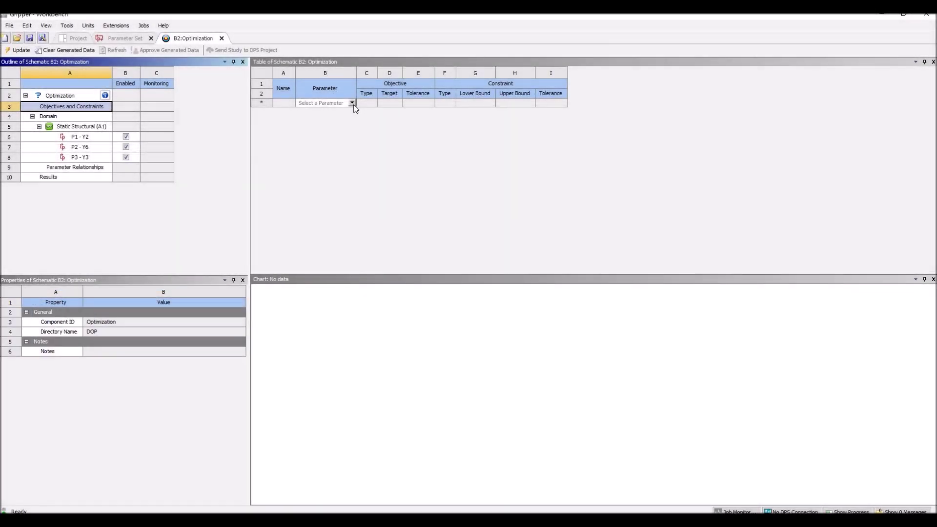
click(352, 103)
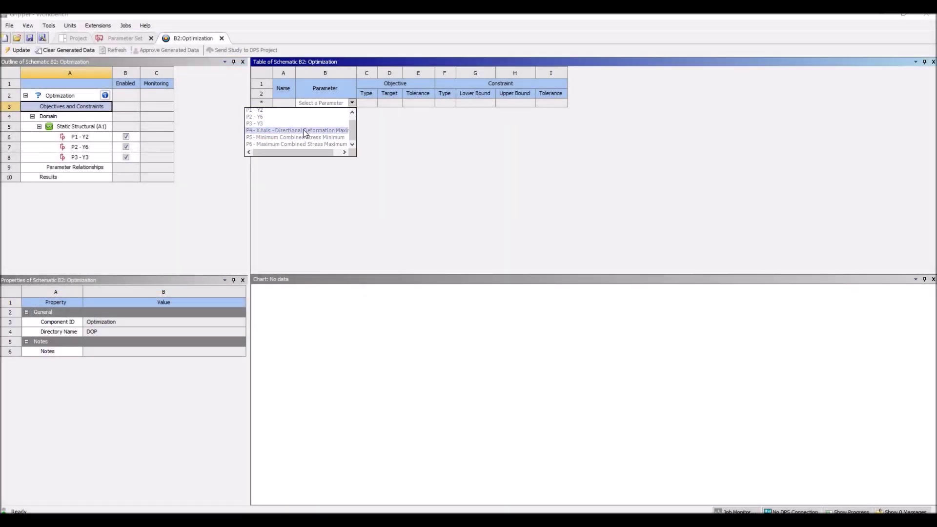
click(303, 130)
click(408, 113)
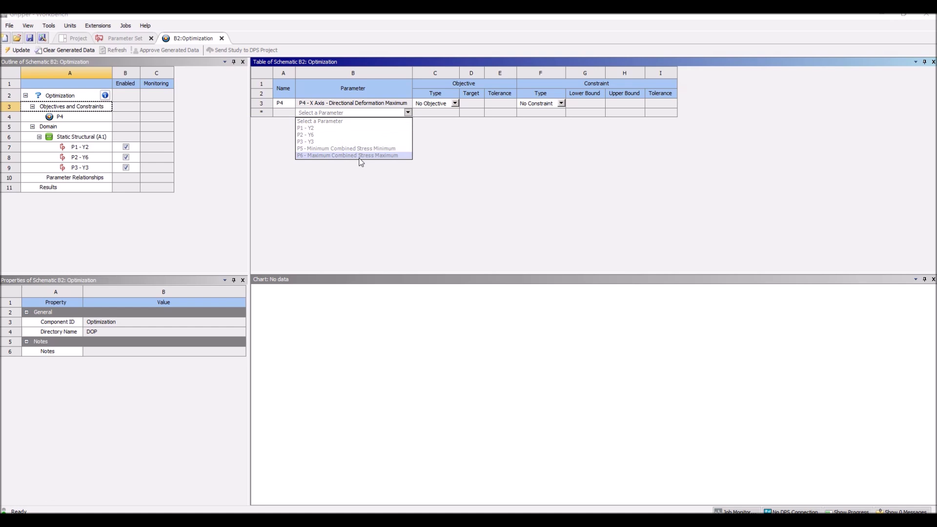
click(361, 148)
click(403, 124)
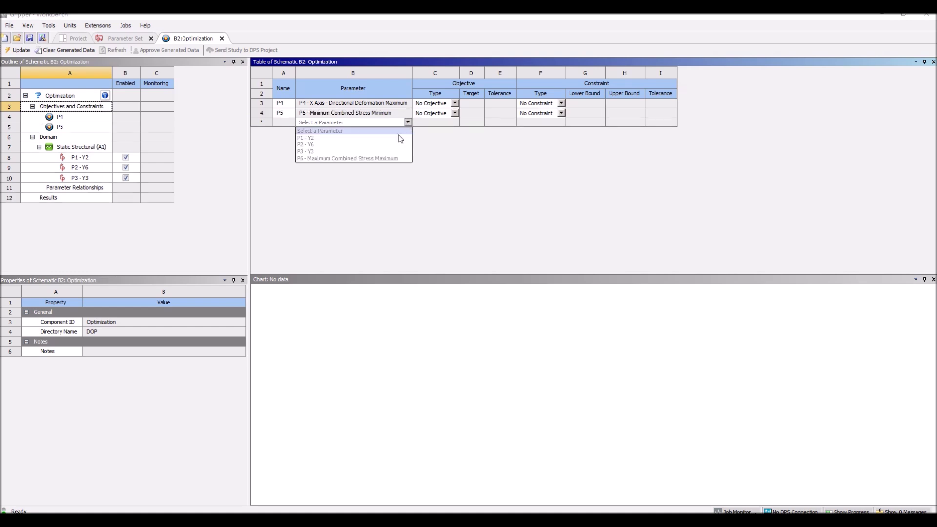
click(376, 160)
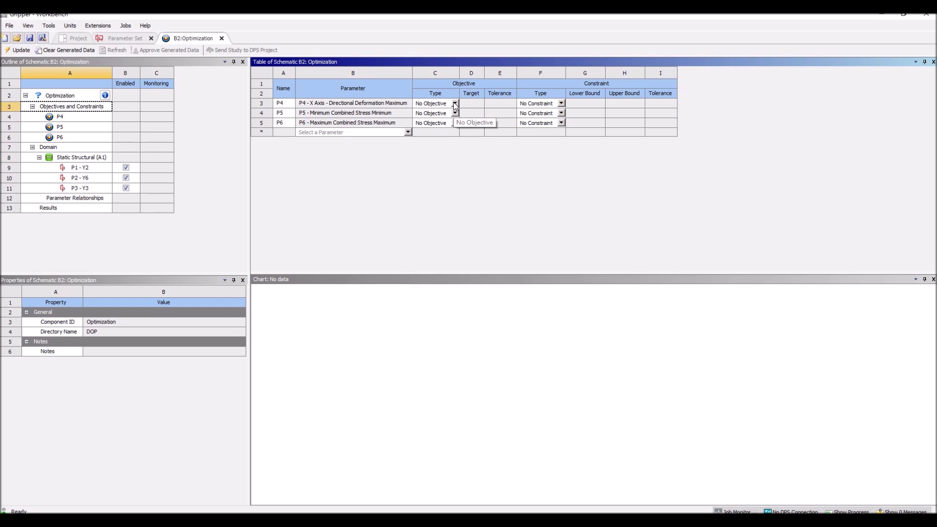
Step: Set P4's objective to Maximize and constrain P5 with Values >= Lower Bound and P6 with Values <= Upper Bound
click(455, 104)
click(429, 125)
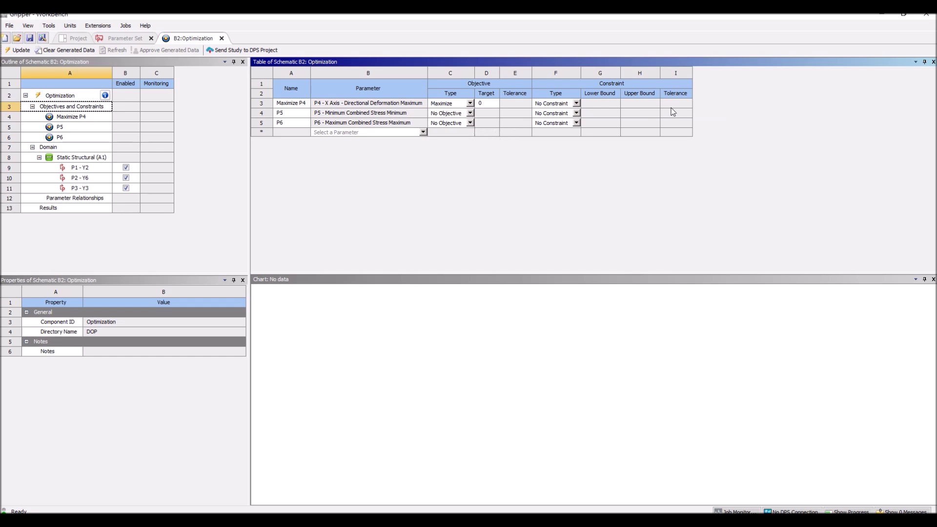
click(577, 113)
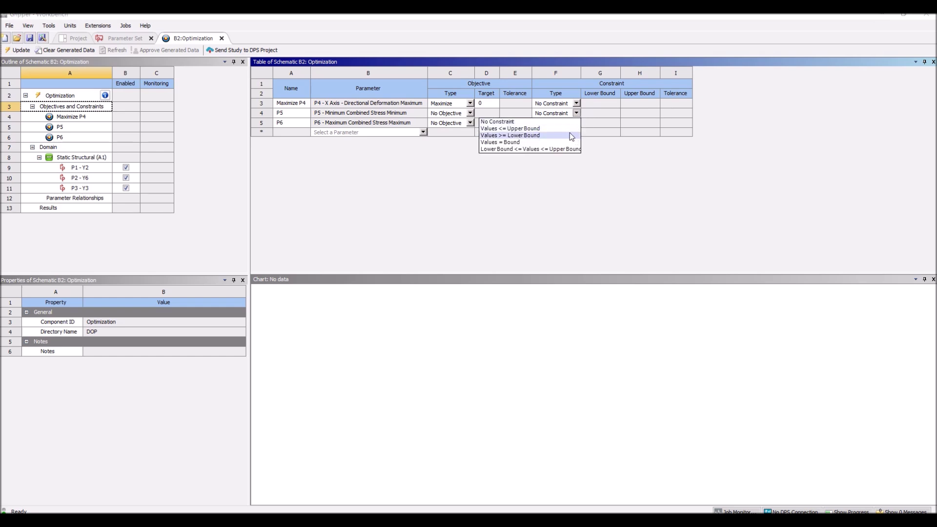
click(570, 135)
click(602, 123)
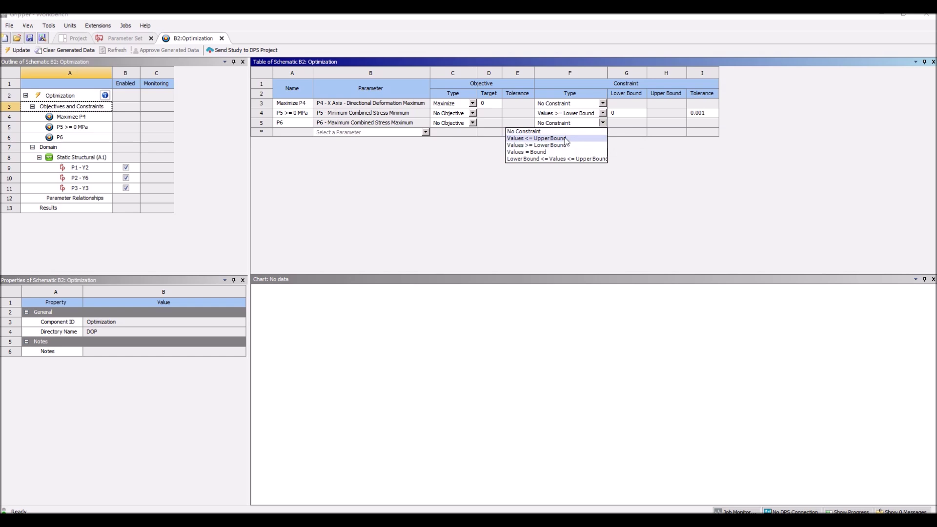
click(566, 138)
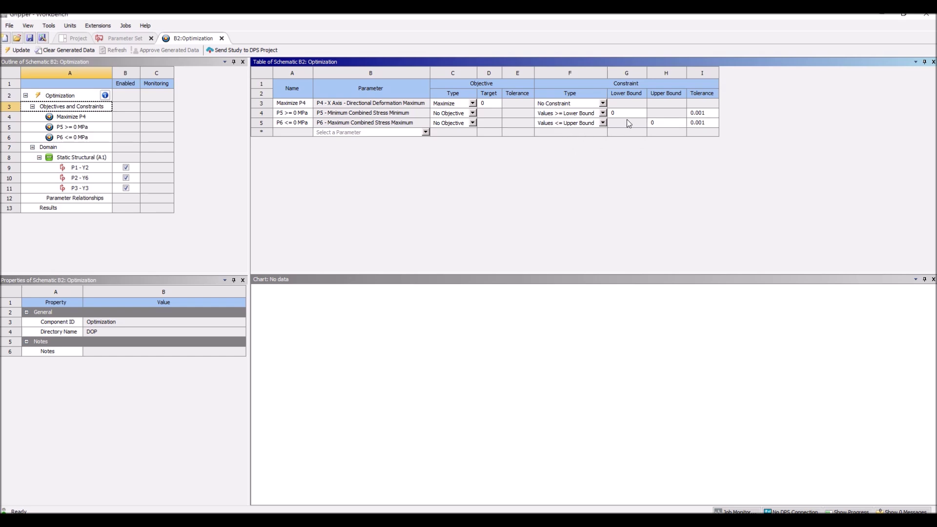
Step: Set P5's constraint lower bound to -15 MPa and P6's constraint upper bound to 15 MPa
click(625, 116)
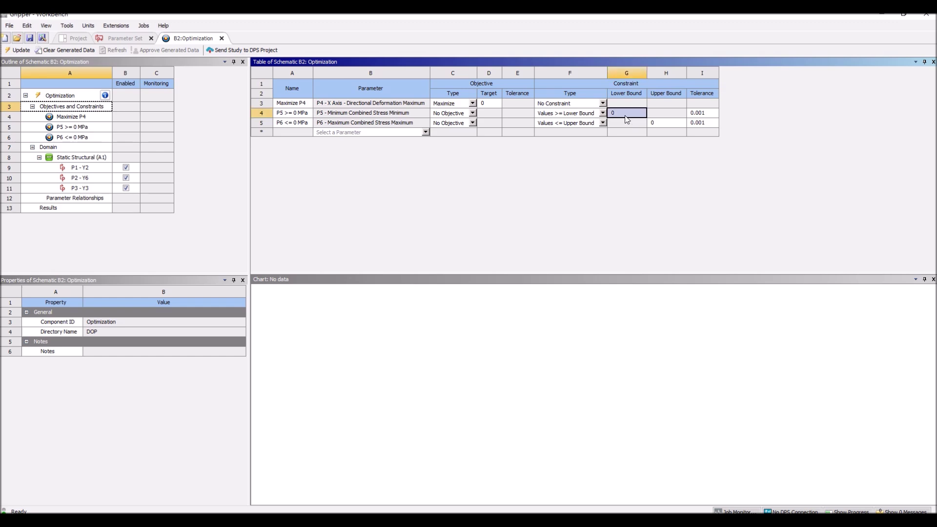
text(-15)
click(664, 123)
text(15)
key(Return)
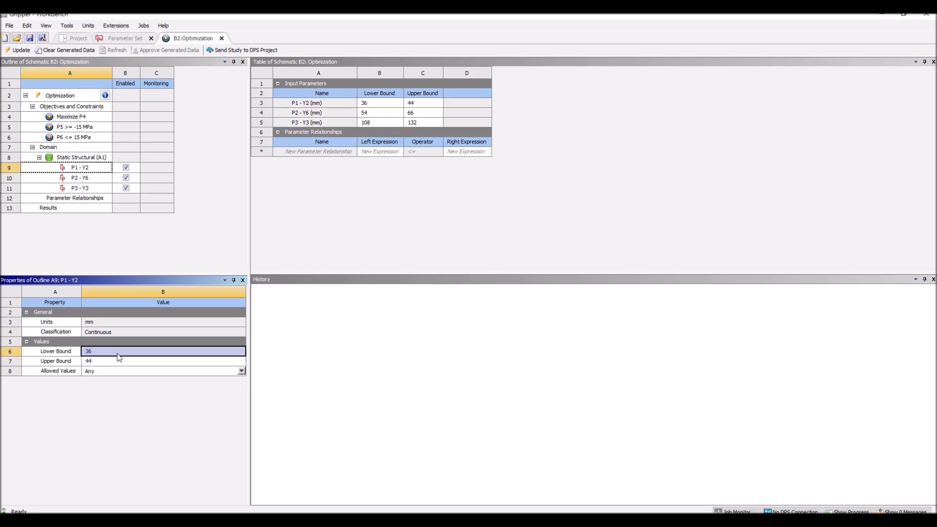
Step: Set the domain of input parameter P1 - Y2 to a lower bound of 30 mm and an upper bound of 50 mm
text(30)
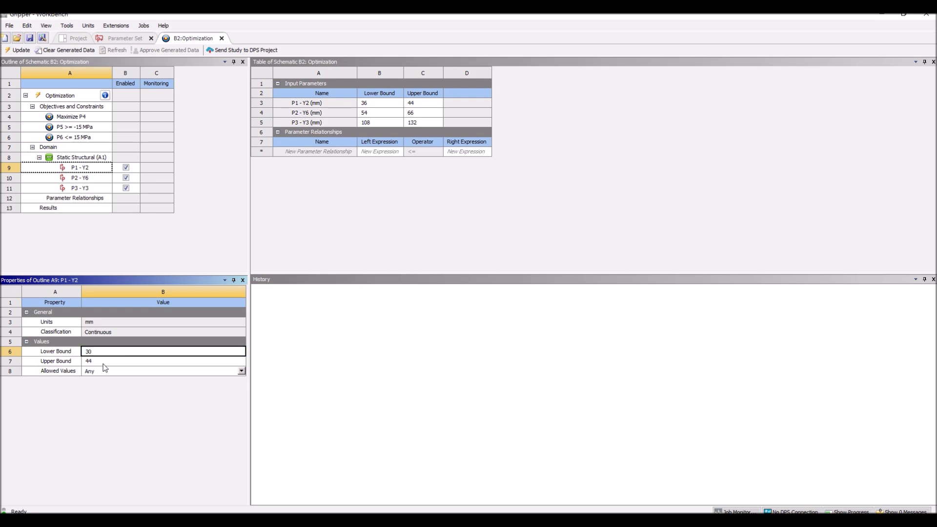
click(100, 364)
text(50)
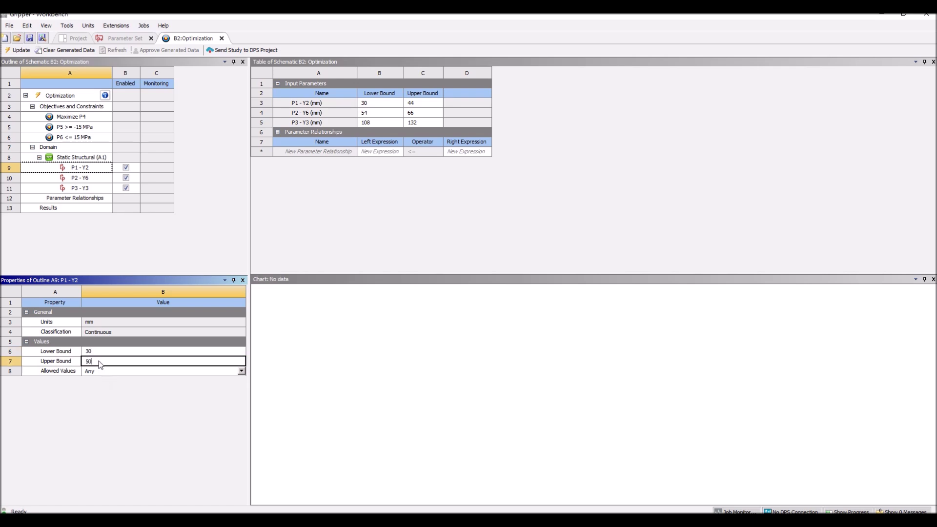
key(Return)
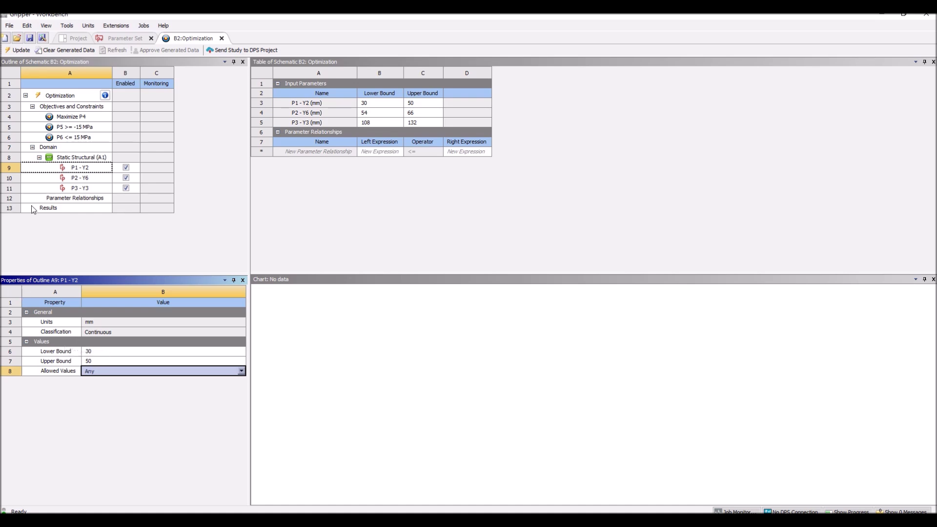
Step: Try to set the lower bound of input parameter P2 - Y6 to 100 mm
click(83, 180)
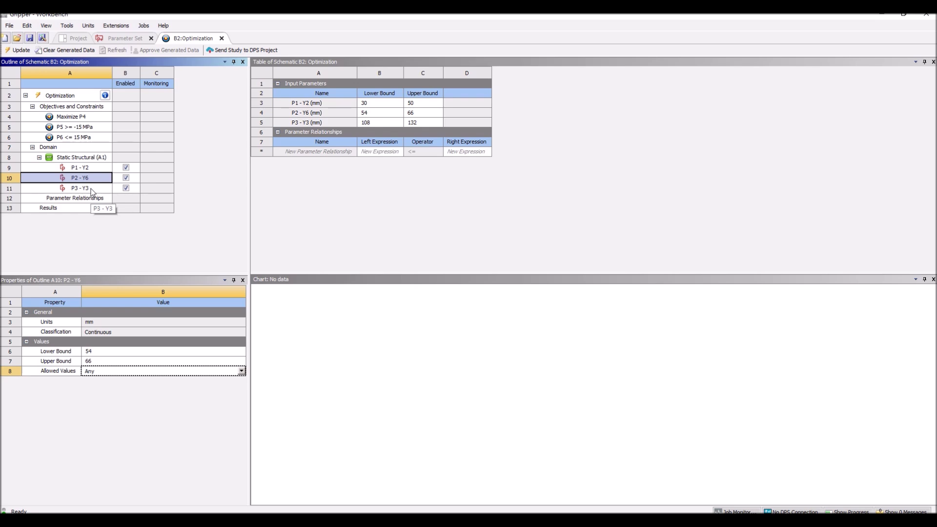
click(143, 353)
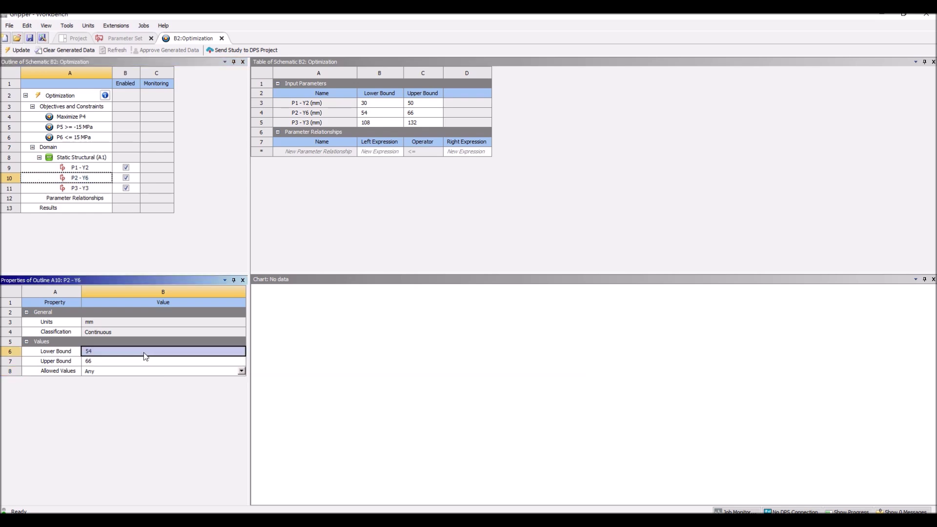
text(100)
key(Return)
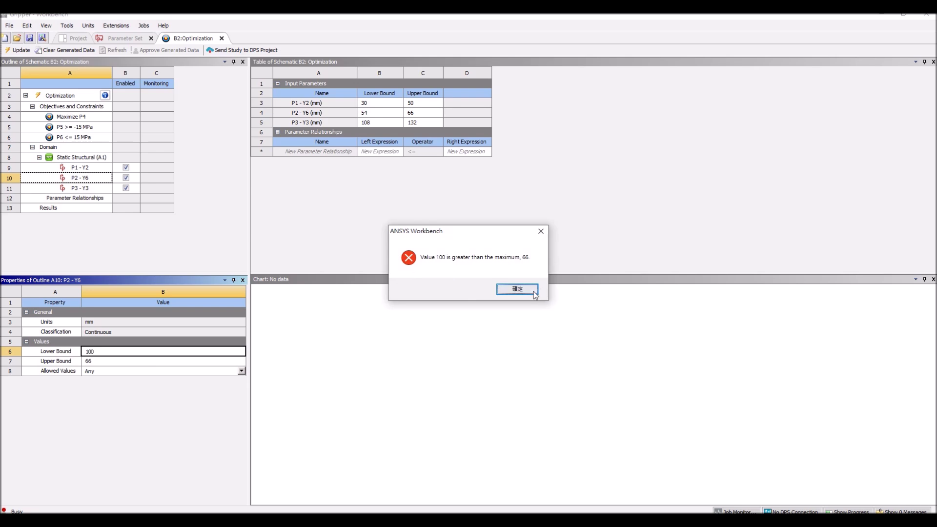
click(518, 291)
Step: Set the domain of input parameter P2 - Y6 to a lower bound of 55 mm and an upper bound of 65 mm
click(126, 356)
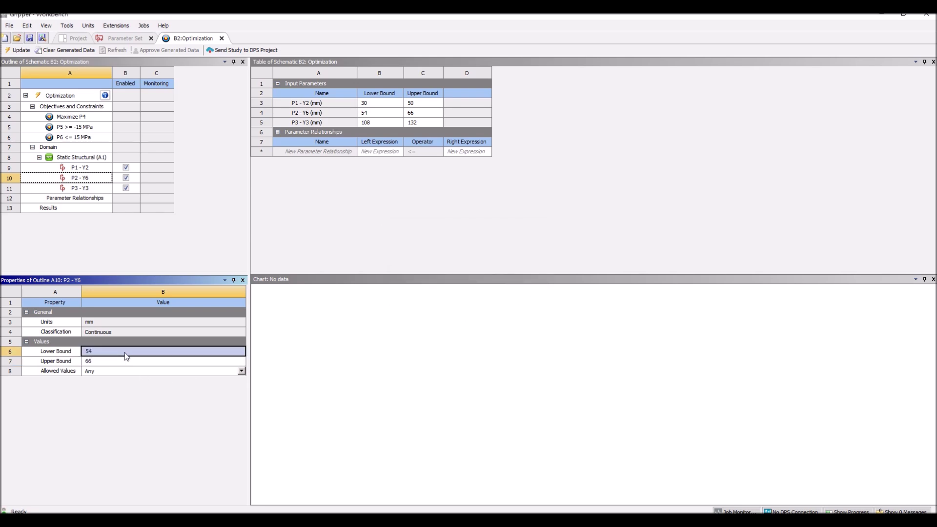
text(55)
key(Return)
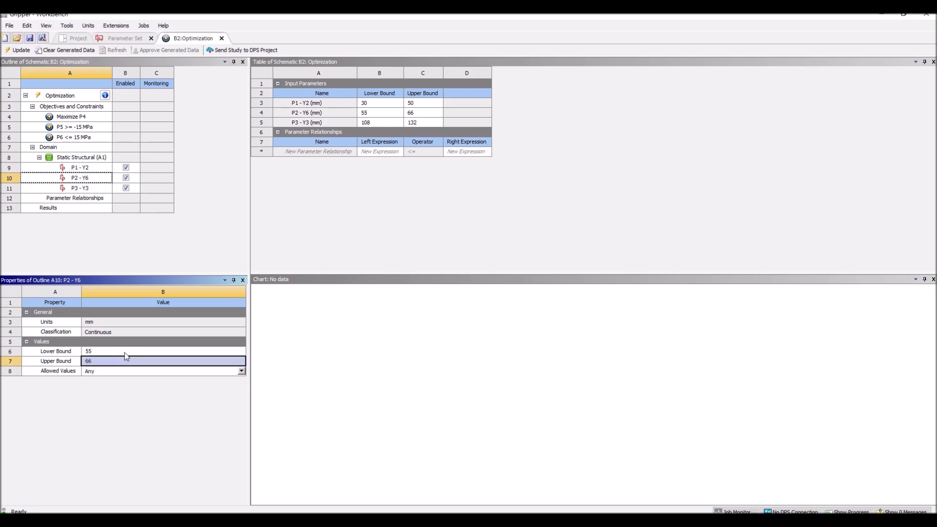
text(65)
key(Return)
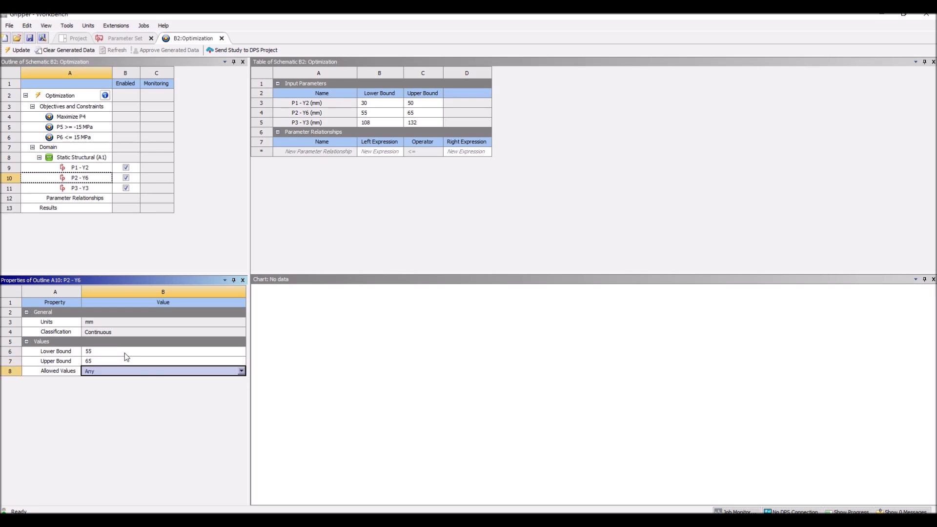
Step: Set the domain of input parameter P3 - Y3 to a lower bound of 100 mm and an upper bound of 140 mm
click(86, 189)
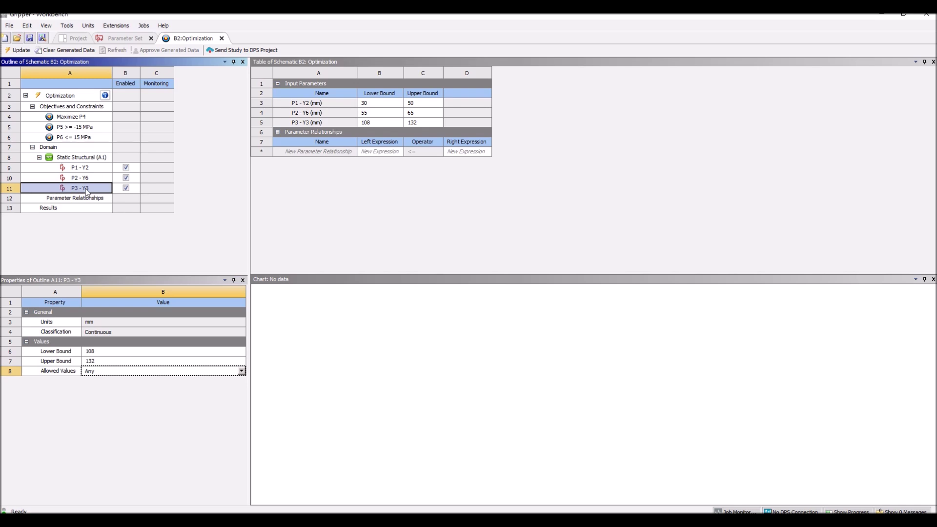
click(106, 352)
text(10)
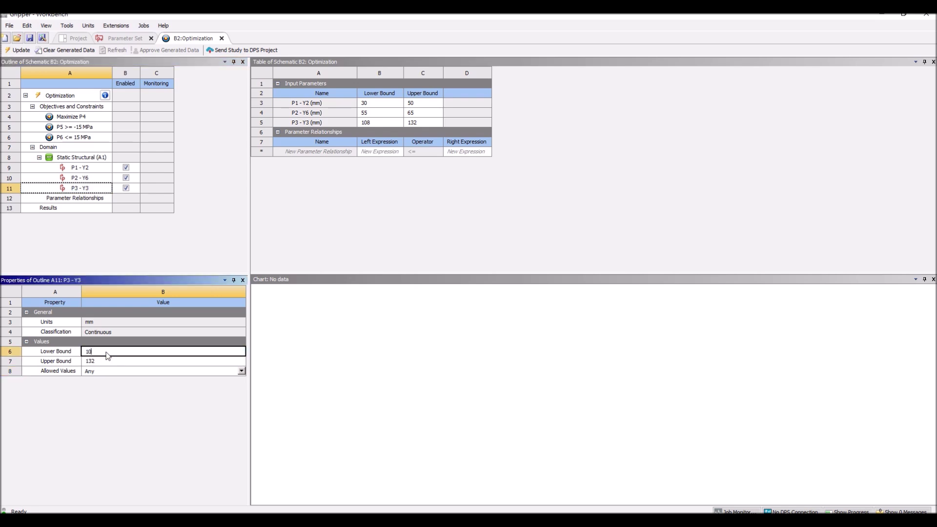
key(Return)
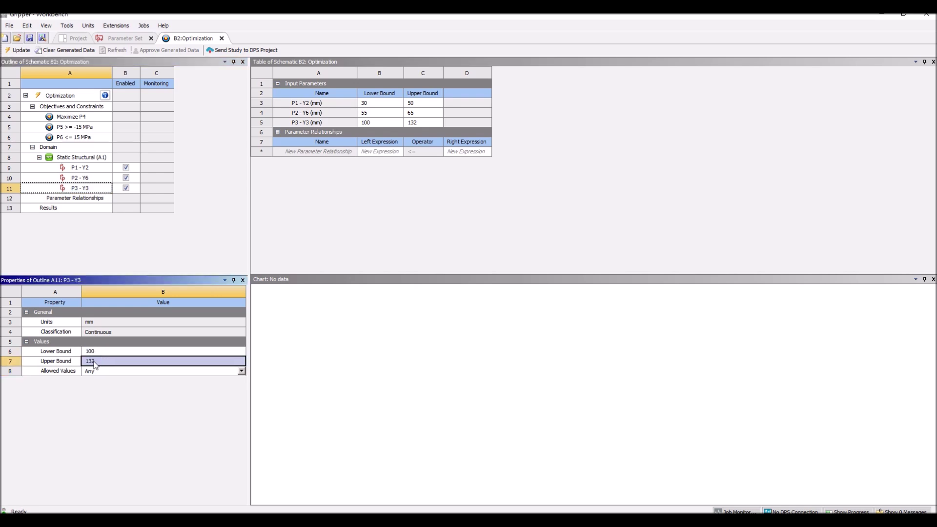
click(94, 362)
text(140)
key(Return)
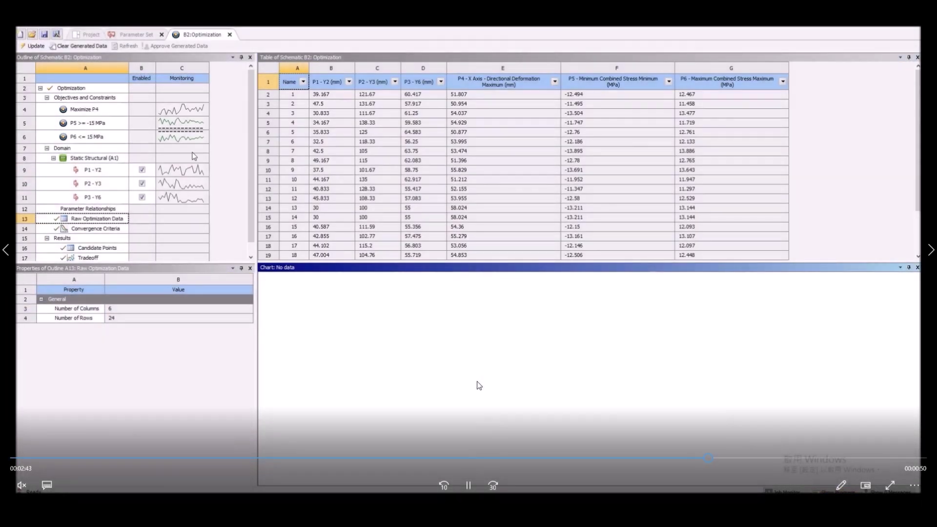
Step: Review the raw optimization data, open the candidate points and insert Candidate Point 1 as a design point
scroll(736, 158, down, 3)
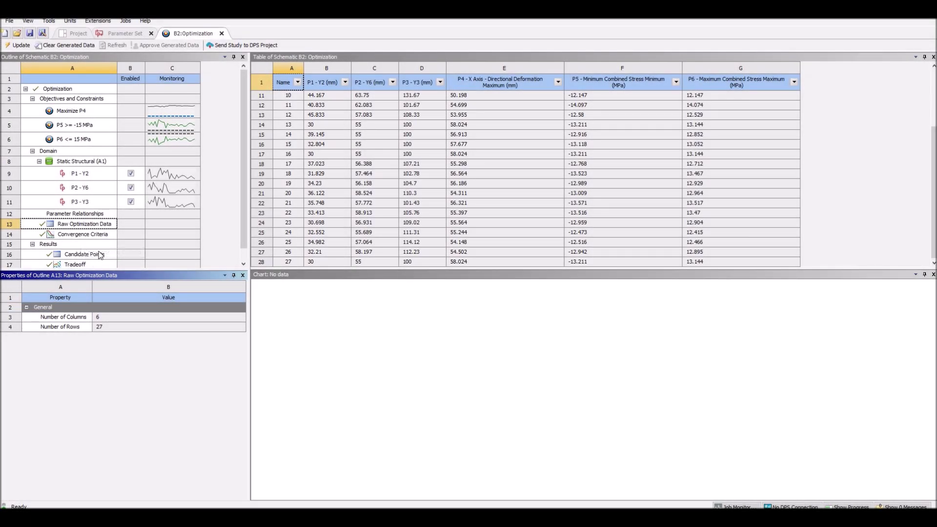
click(100, 254)
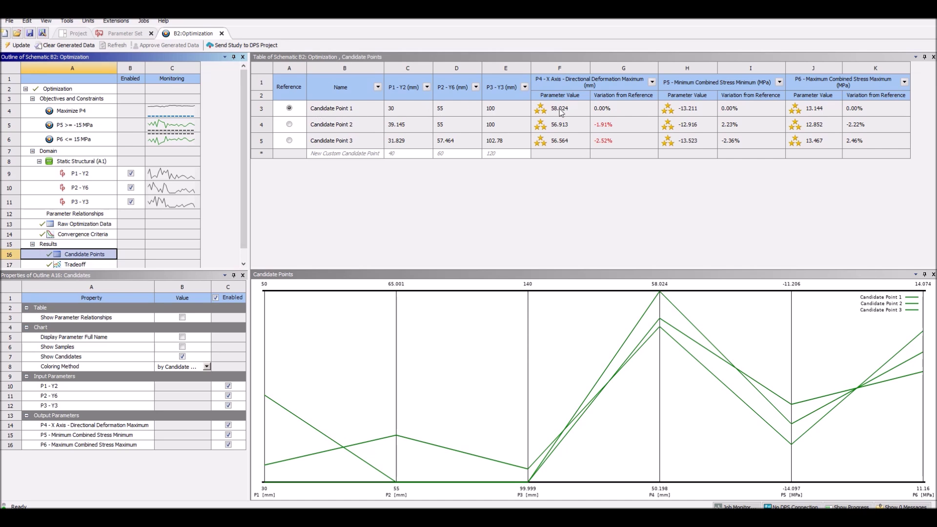
right_click(264, 108)
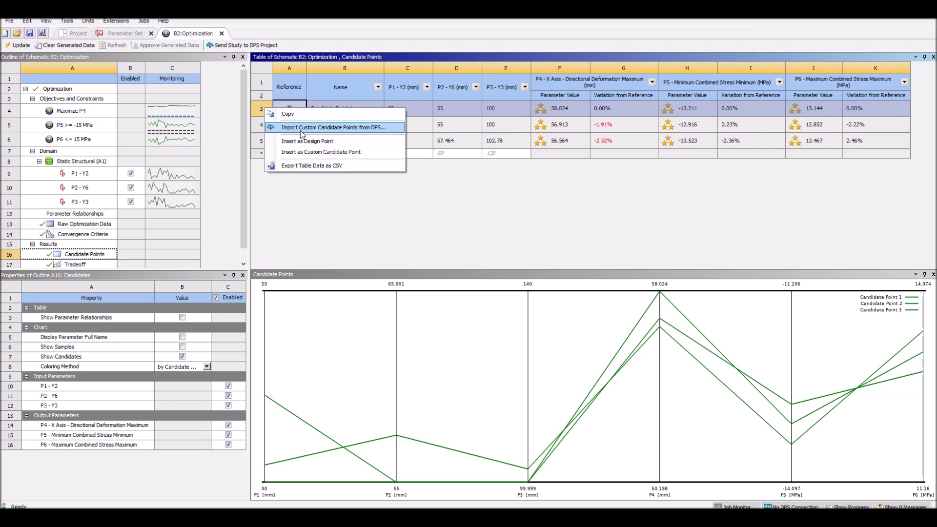
click(344, 143)
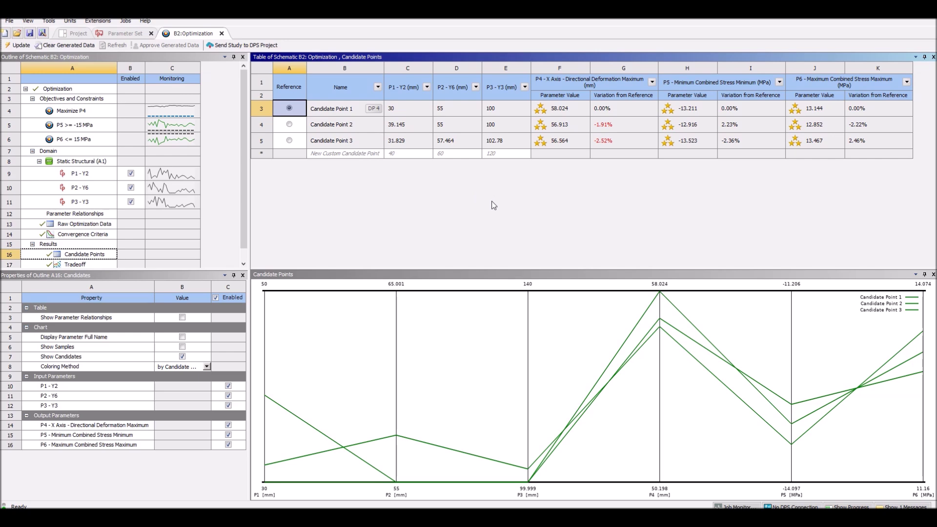
Step: In the Parameter Set, copy DP 4's inputs to the current design point and update DP 0
click(74, 34)
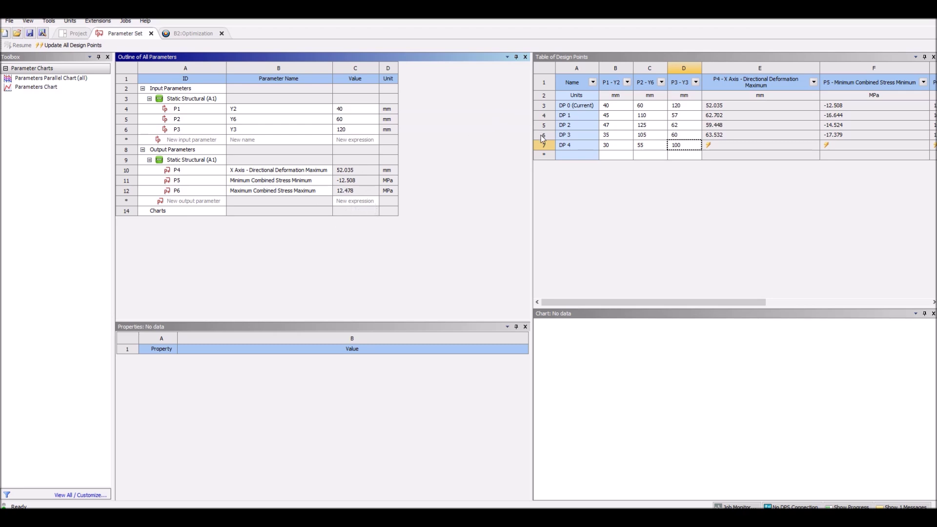
right_click(569, 146)
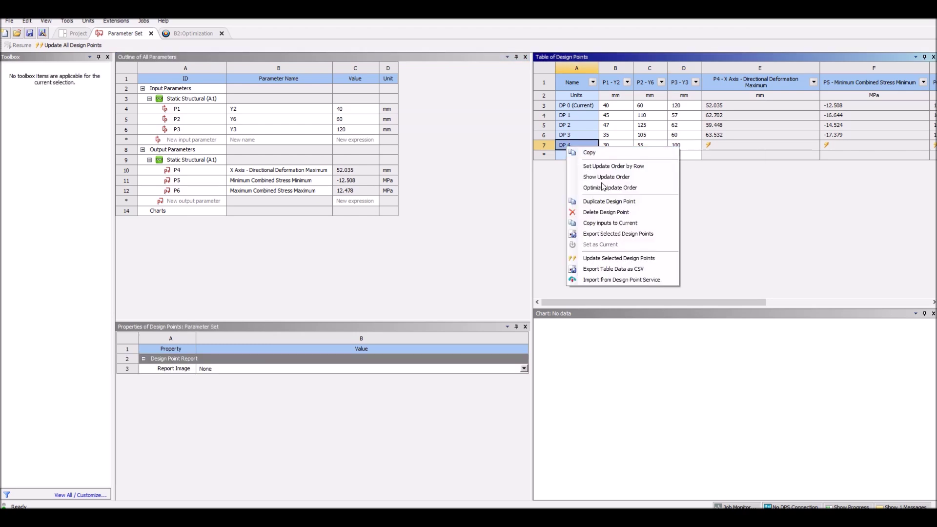
click(626, 224)
right_click(584, 108)
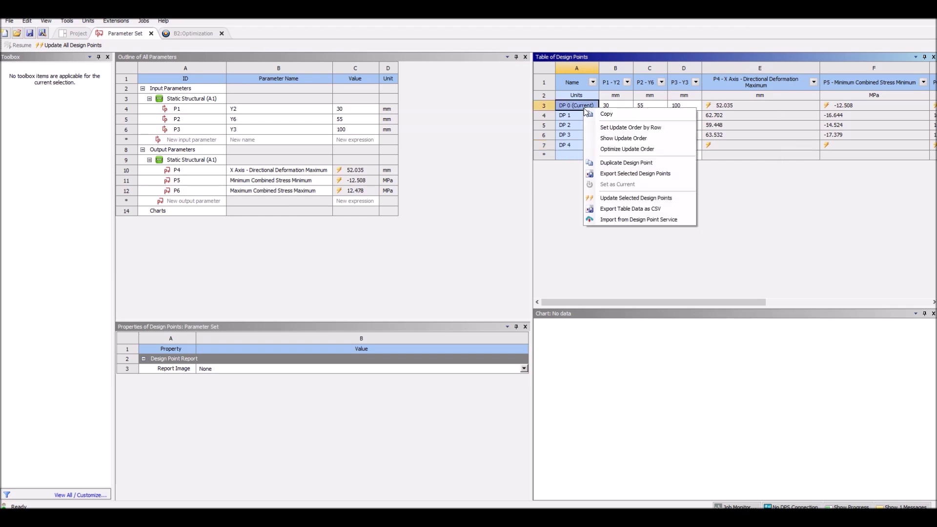
click(629, 200)
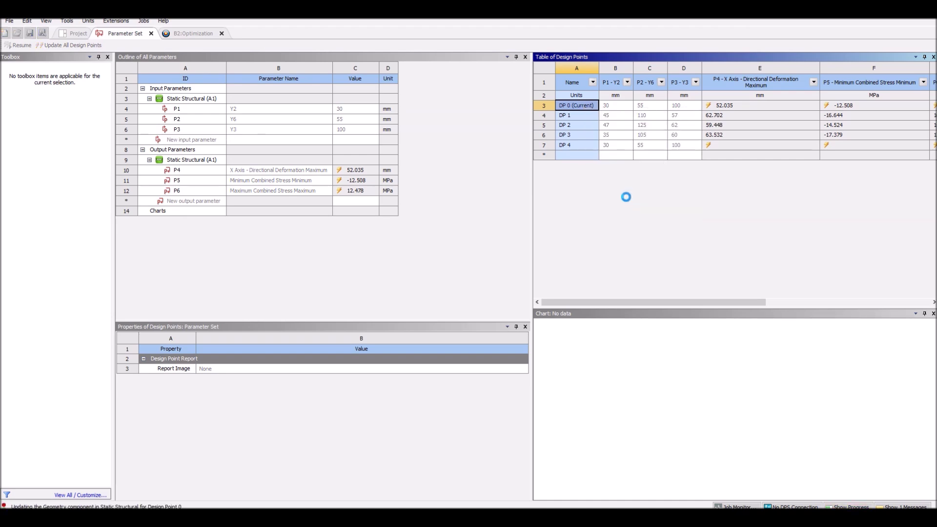